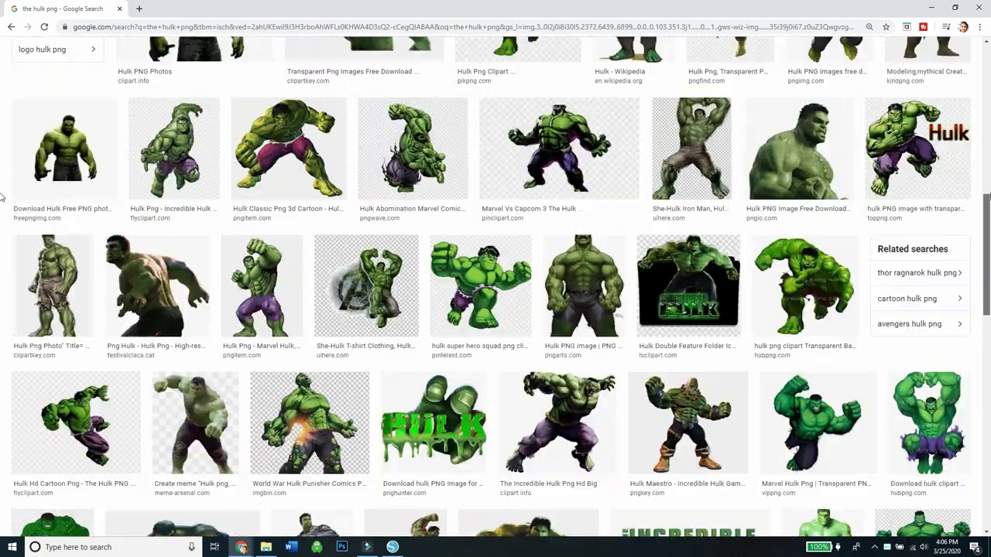
- Browse the Hulk PNG image results and open the purple-trousered cartoon Hulk from pngimg.com among the related images
scroll(3, 121, "up", 3)
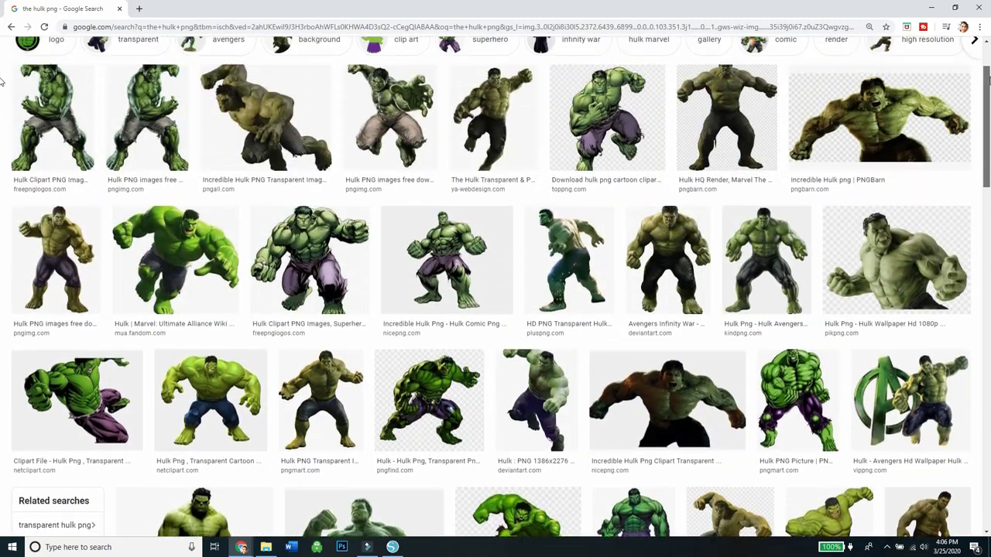
left_click(613, 93)
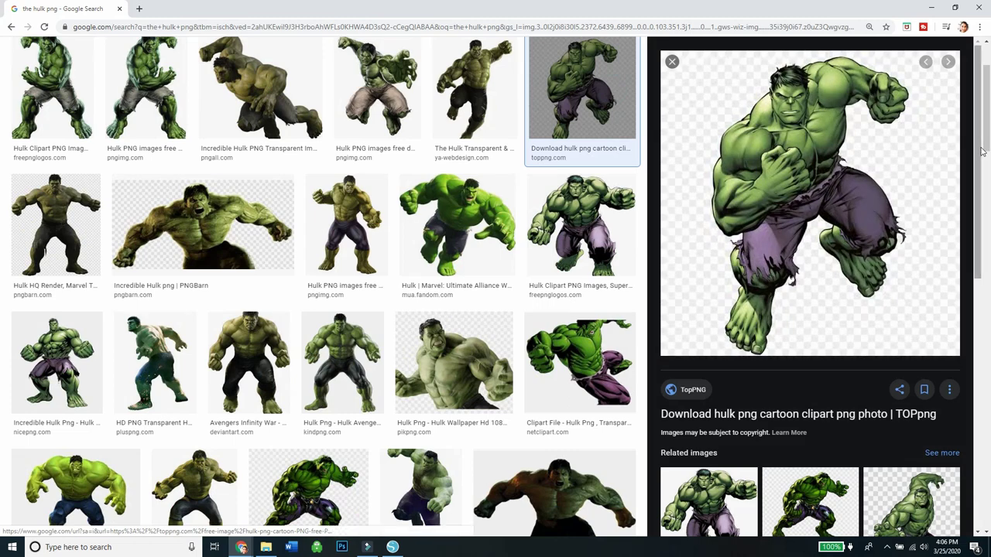
left_click_drag(976, 155, 985, 426)
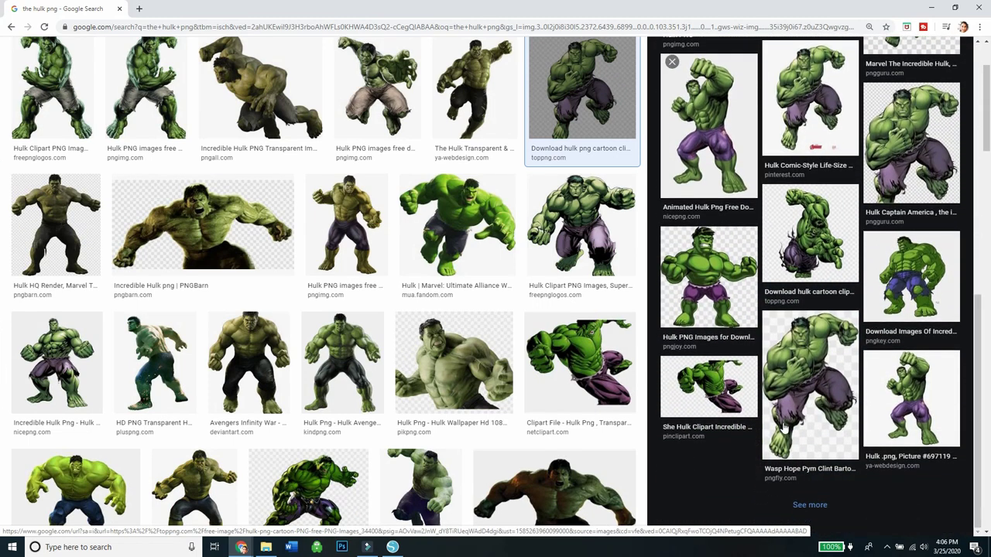
left_click(784, 425)
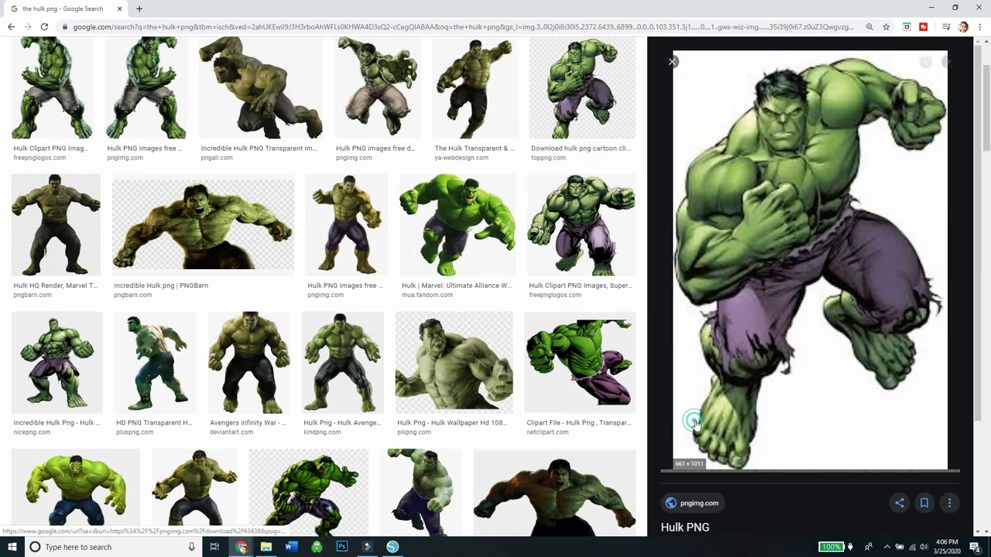
left_click(694, 426)
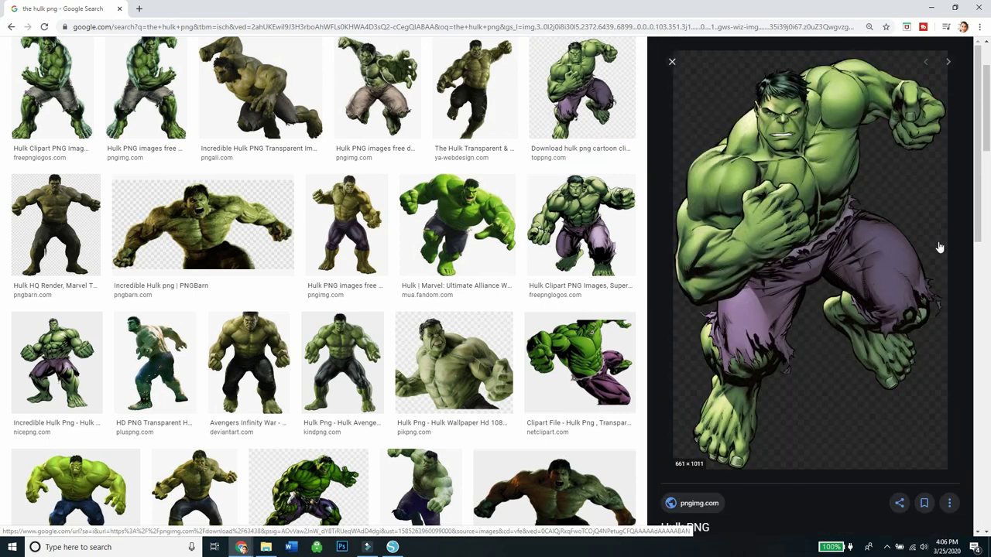
- Save the previewed Hulk image as a PNG named "the hulk" in the Pictures folder
right_click(718, 185)
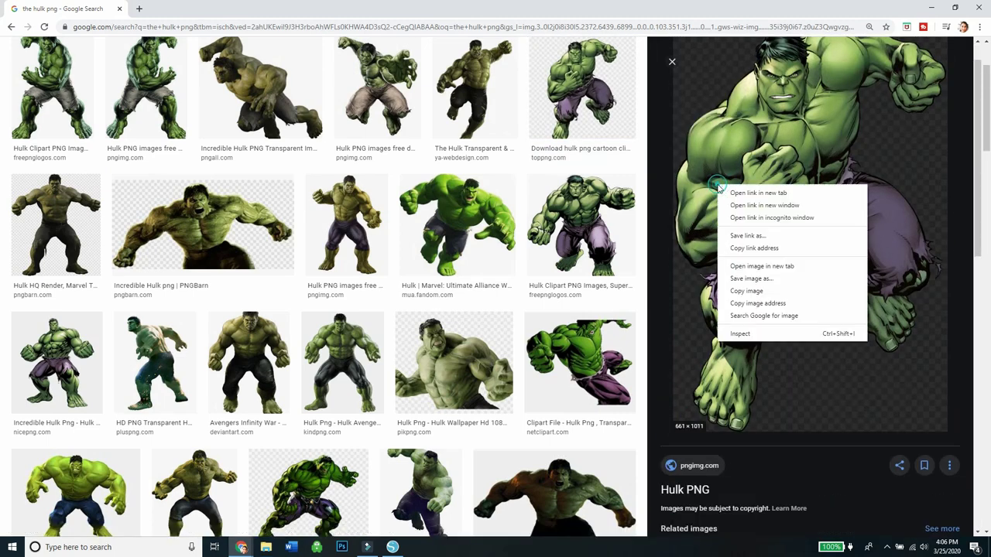
left_click(732, 281)
type("the hulk")
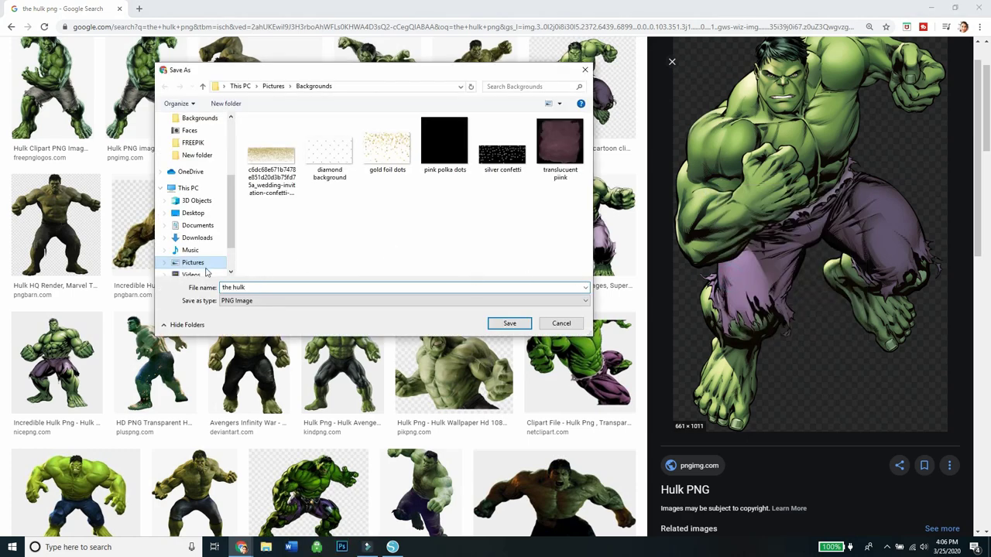
left_click(192, 263)
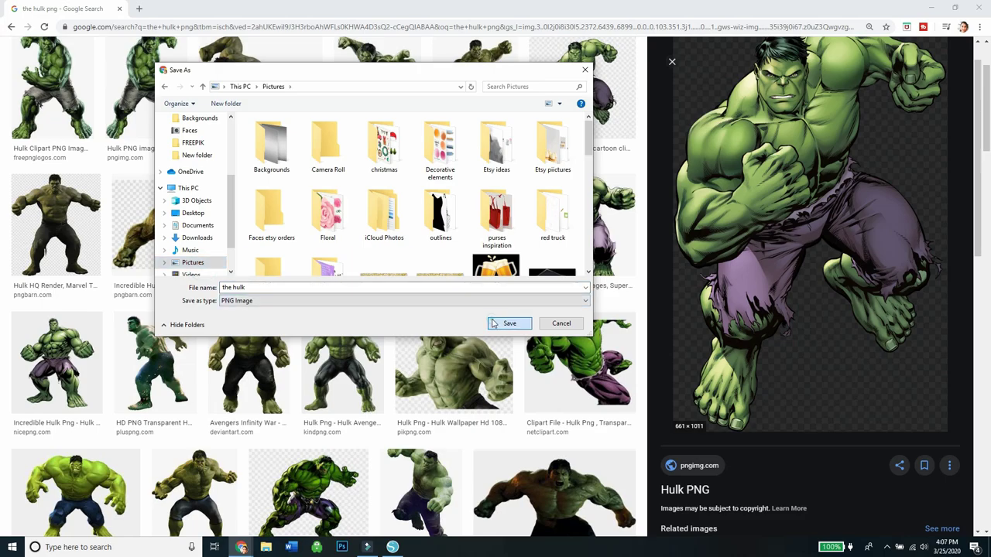
left_click(509, 323)
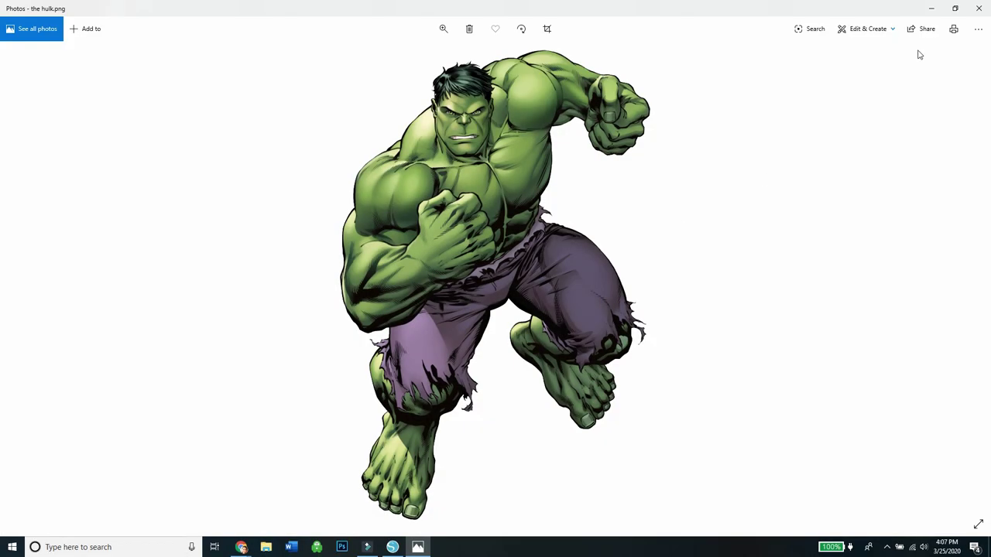
- Close the image preview, switch to Silhouette Studio and place the saved "the hulk" file from File Explorer onto the page
left_click(978, 8)
left_click(392, 547)
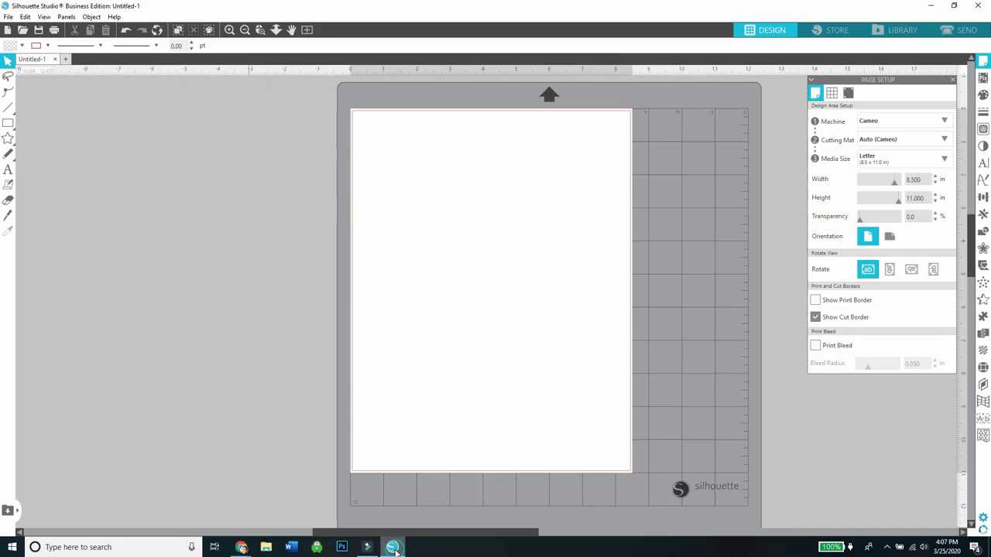
left_click(265, 547)
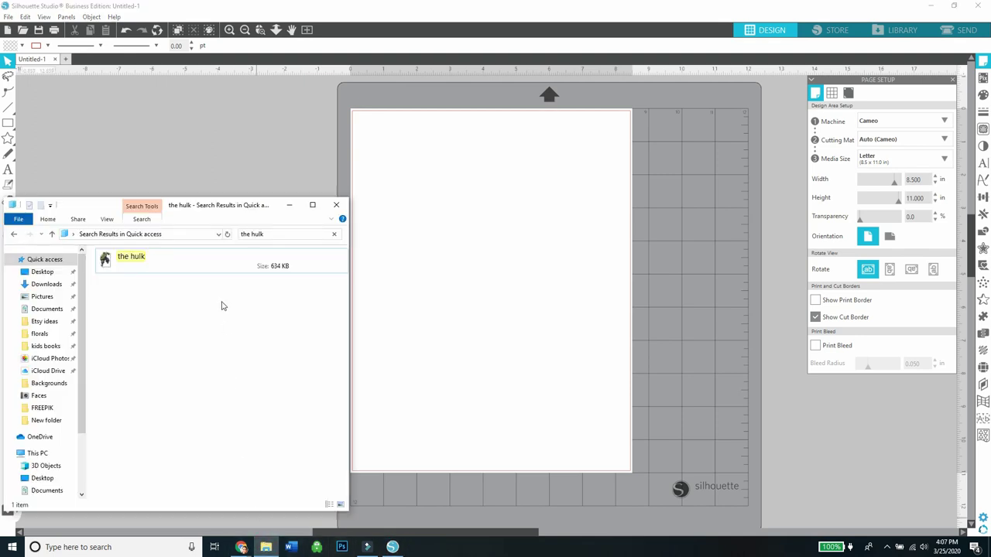
left_click(172, 261)
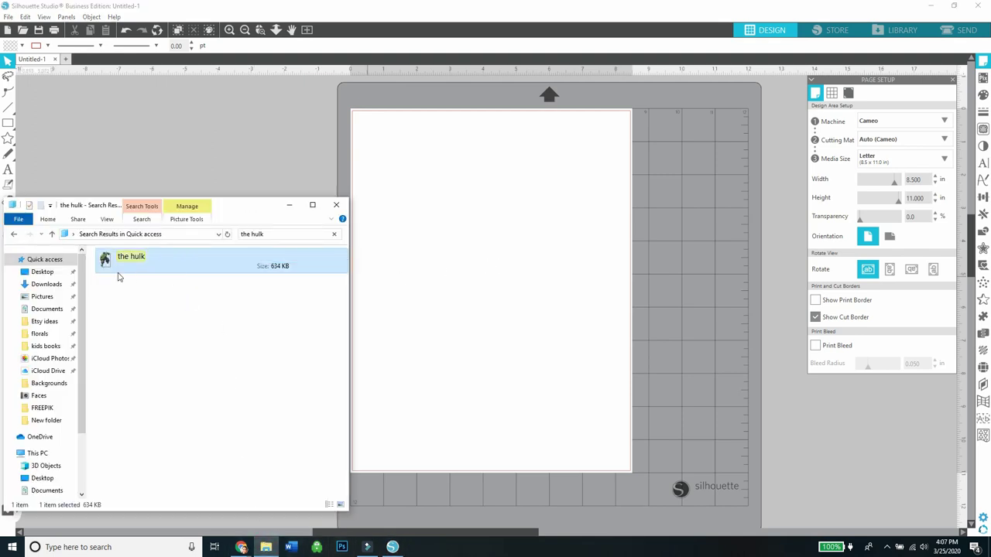
left_click_drag(105, 261, 499, 263)
left_click(281, 211)
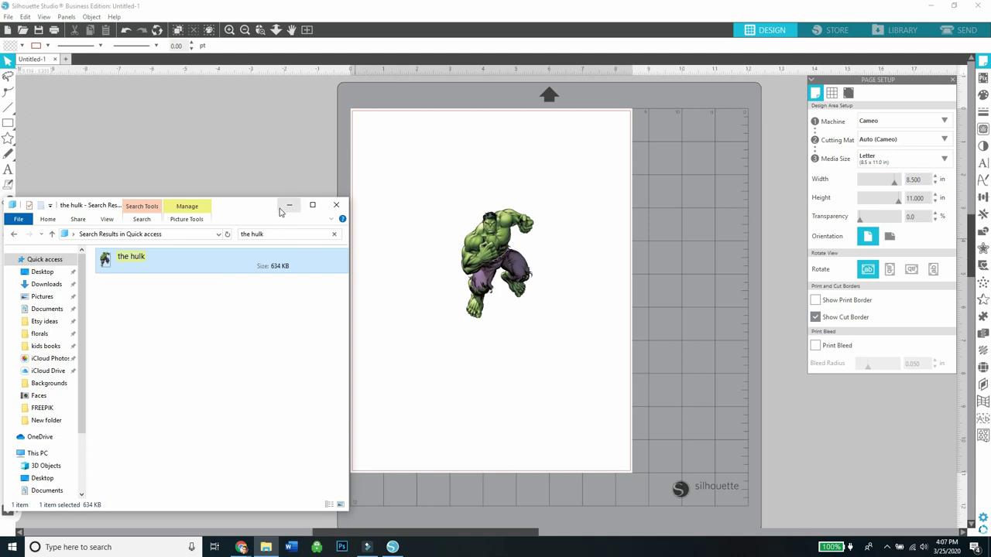
- Enlarge the Hulk image proportionally to about 8.1 by 12.4 in and reposition it over the page
left_click(477, 250)
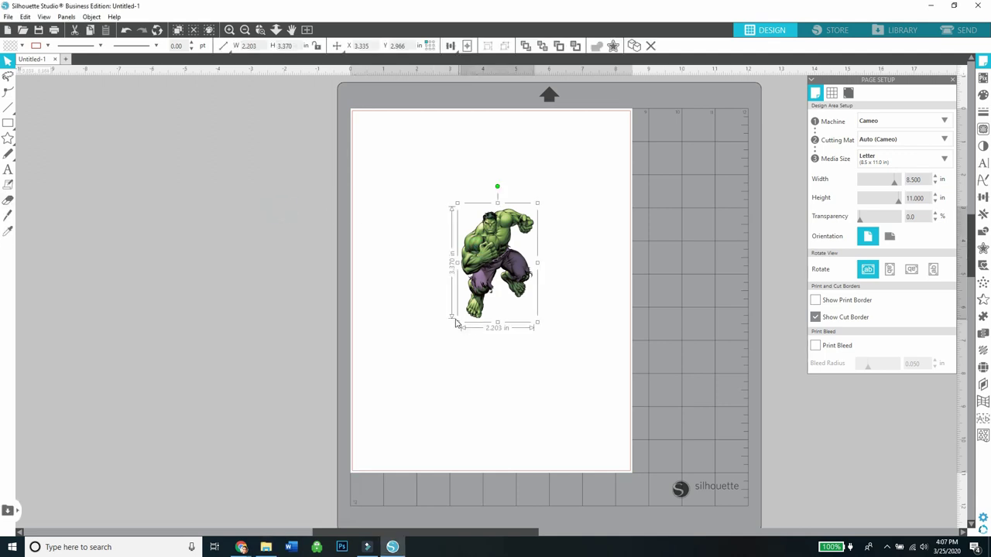
left_click_drag(457, 322, 298, 501)
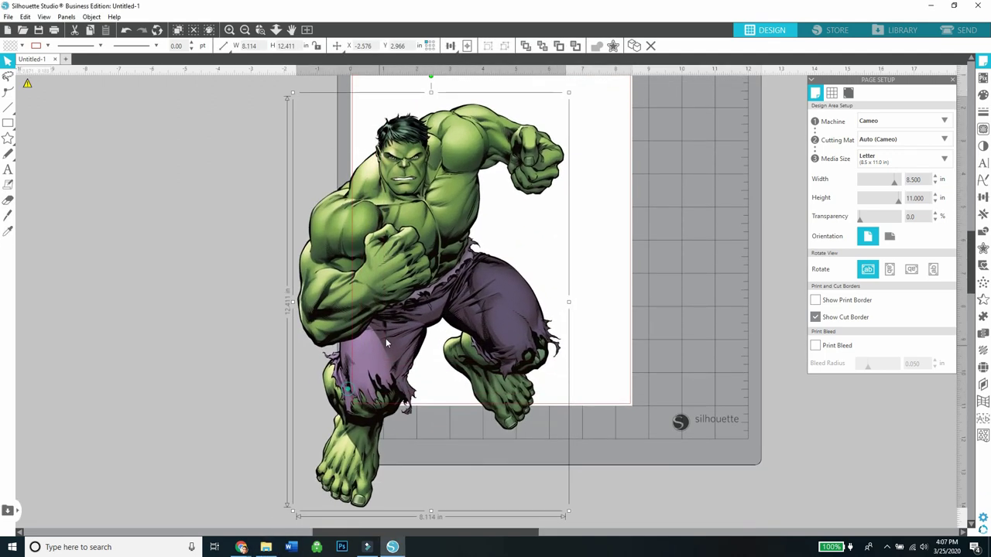
left_click(679, 316)
left_click_drag(541, 323, 568, 309)
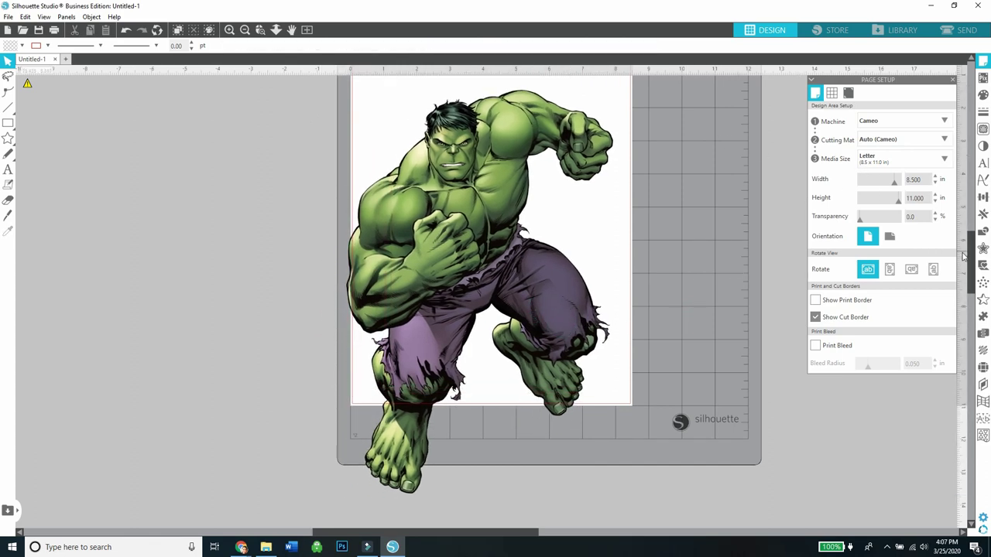
left_click_drag(974, 258, 973, 242)
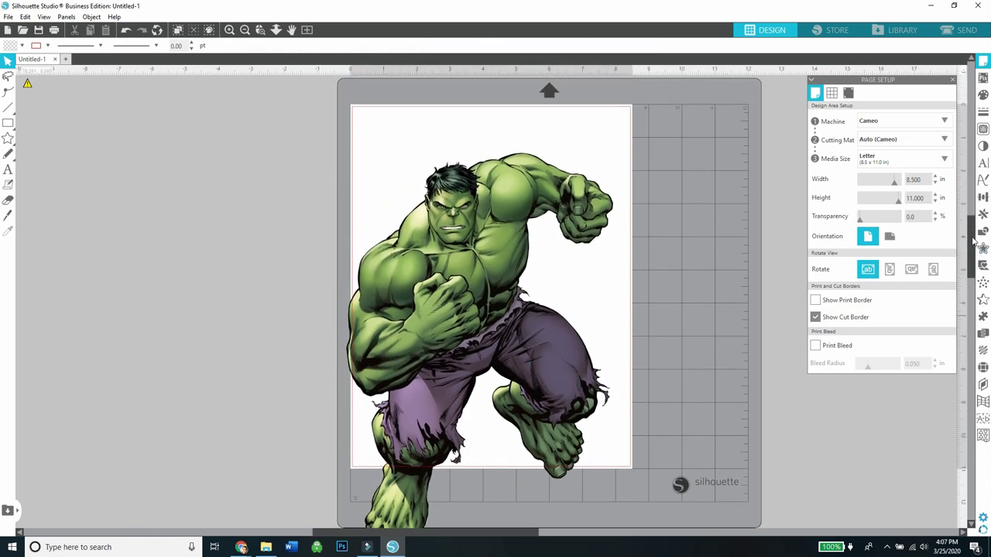
left_click(467, 340)
left_click_drag(467, 341, 472, 304)
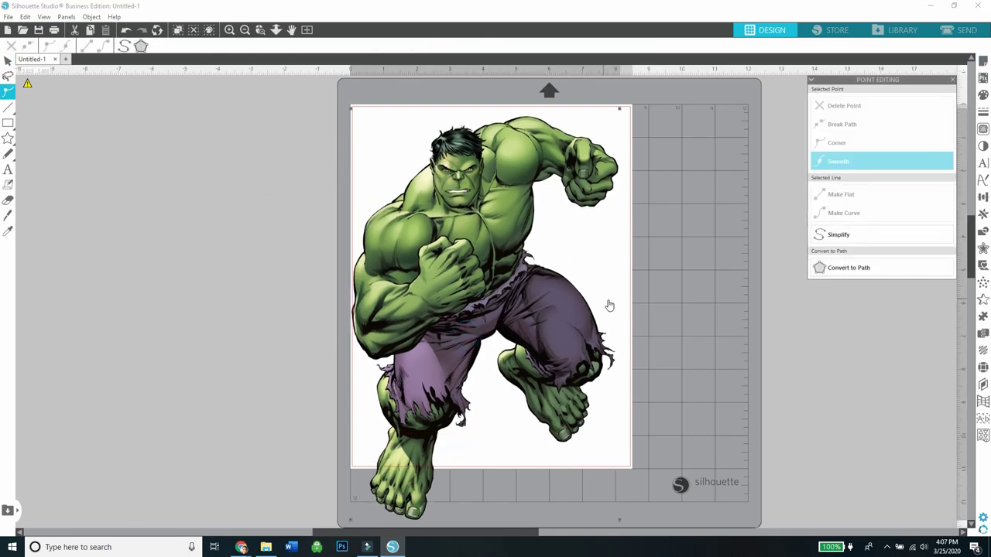
- Leave point editing and set the page orientation to landscape in the page setup
left_click(609, 302)
left_click(983, 60)
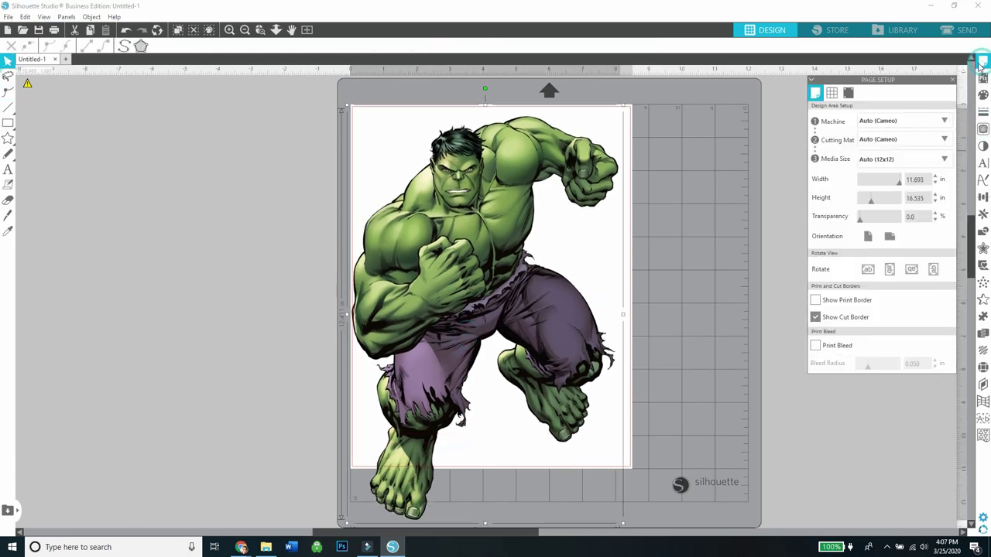
left_click(890, 236)
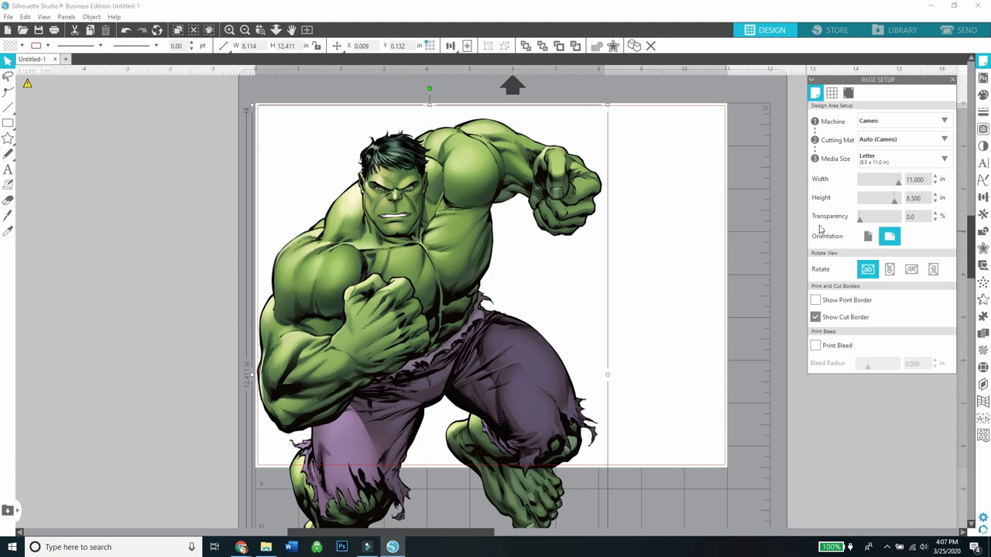
- Turn on the registration marks and reduce their inset to 0.394 in
left_click(851, 97)
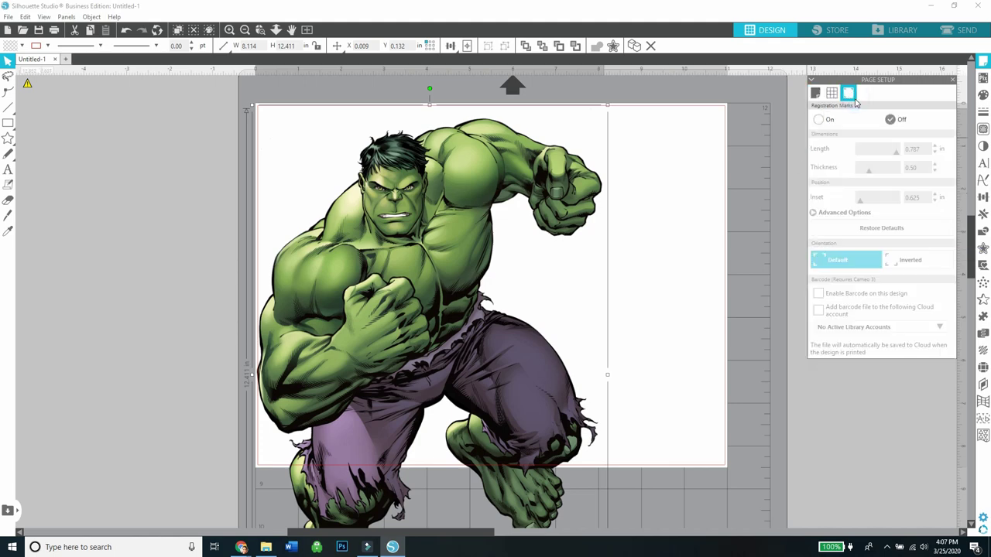
left_click(820, 120)
left_click_drag(860, 203, 849, 205)
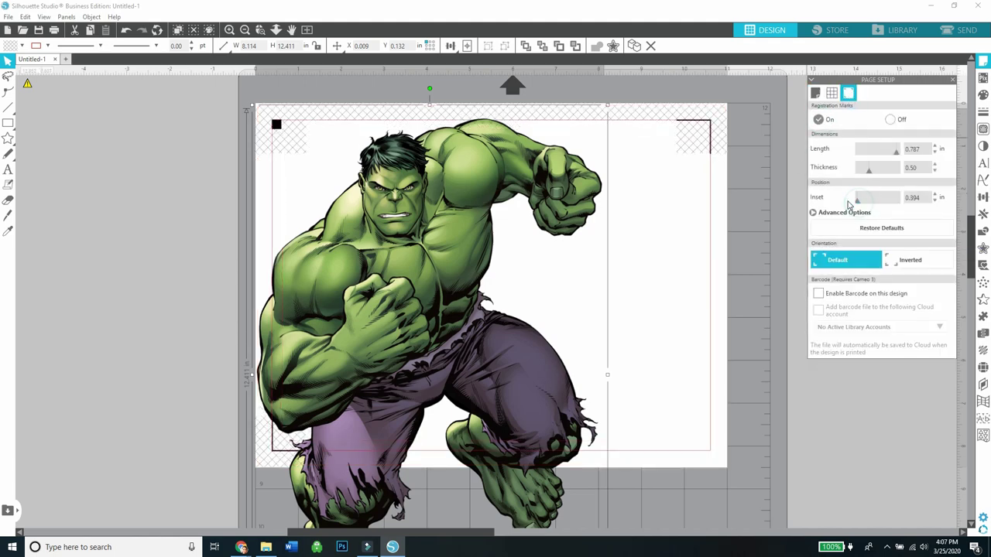
left_click(757, 231)
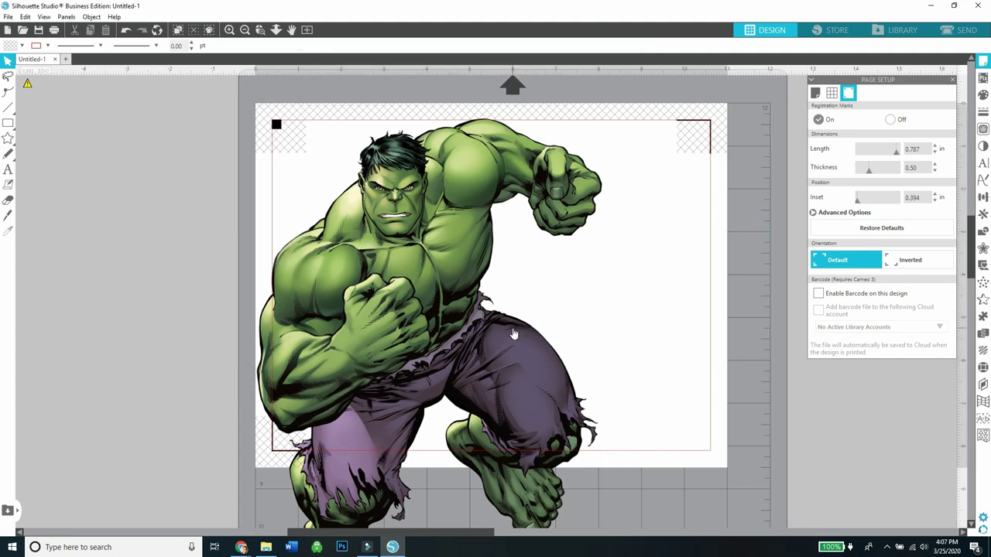
- Move the Hulk image up over the landscape page and enlarge it to about 9.16 by 14.01 in
left_click_drag(514, 335, 566, 222)
left_click(559, 203)
left_click(244, 29)
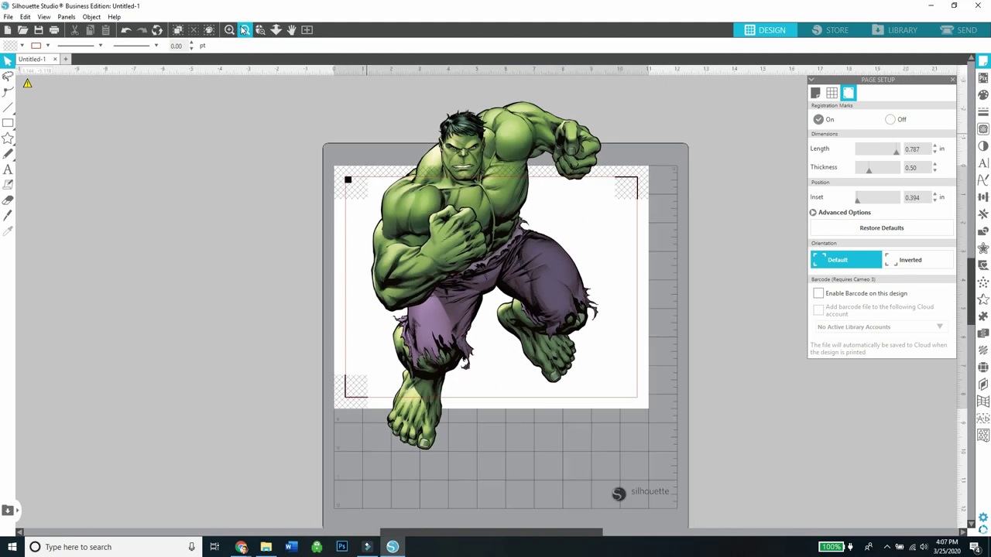
left_click(245, 30)
left_click(504, 226)
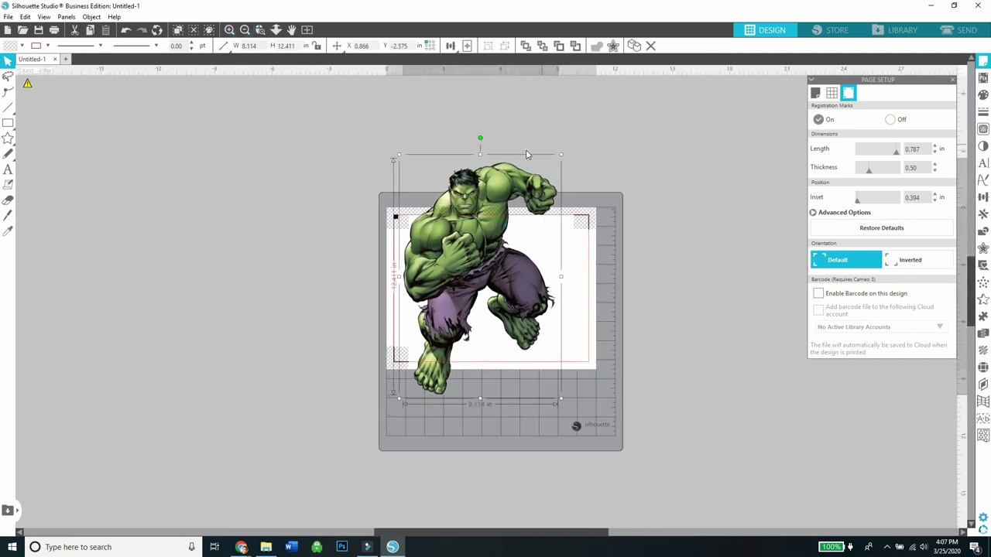
left_click_drag(559, 153, 579, 125)
left_click(616, 144)
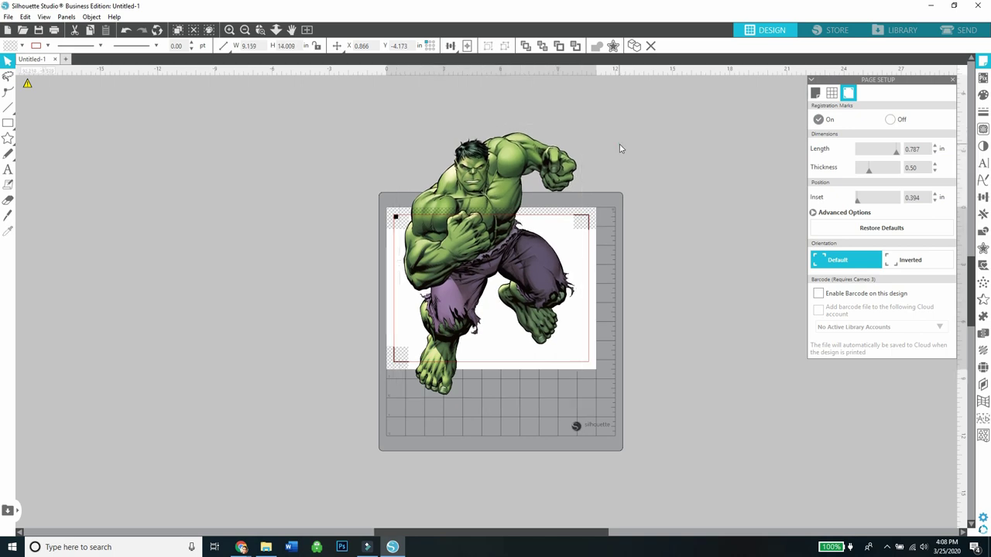
- Reposition the enlarged Hulk so his torso and legs overlap the area inside the registration marks
left_click_drag(503, 231, 487, 197)
left_click(648, 182)
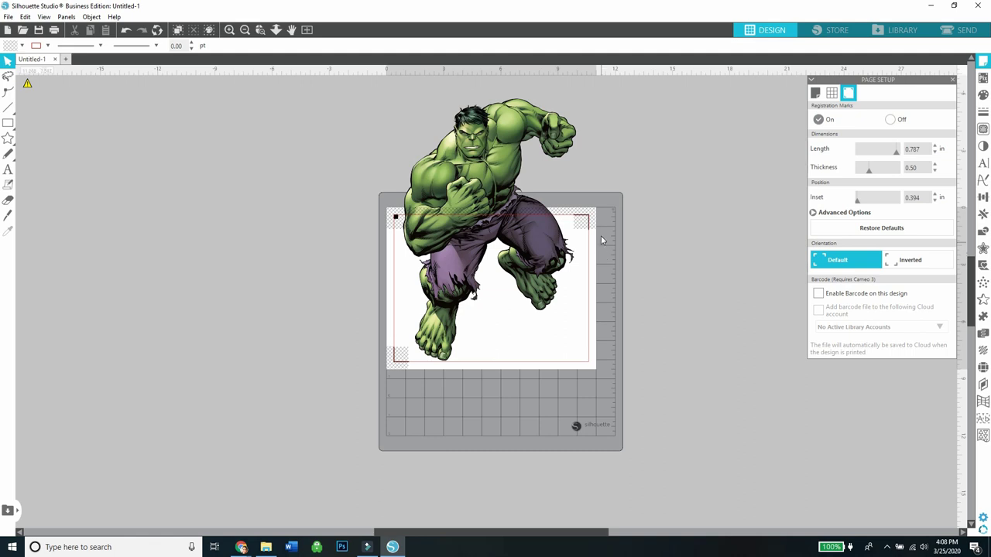
mouse_move(508, 293)
left_mouse_down()
mouse_move(517, 365)
mouse_move(526, 290)
left_mouse_up()
left_click(513, 284)
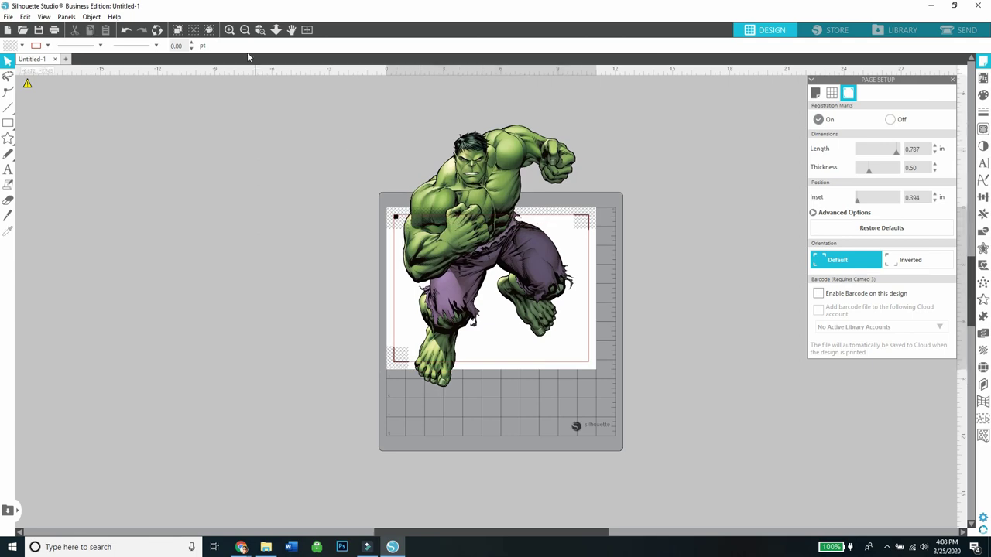
- Examine the enlarged Hulk artwork up close around the arms, trousers and feet to judge its image quality
left_click(229, 29)
left_click(230, 29)
left_click(229, 30)
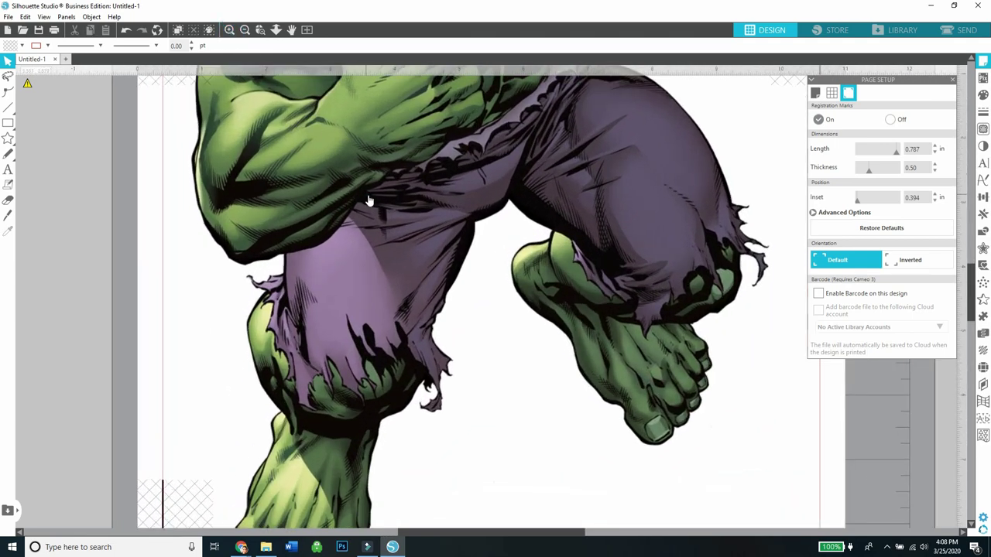
left_click_drag(368, 201, 361, 290)
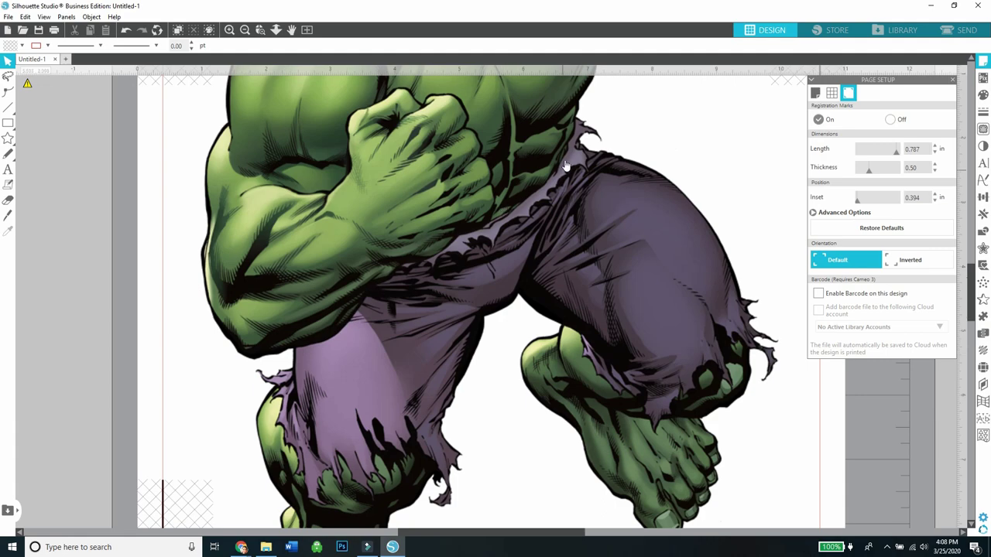
left_click(229, 32)
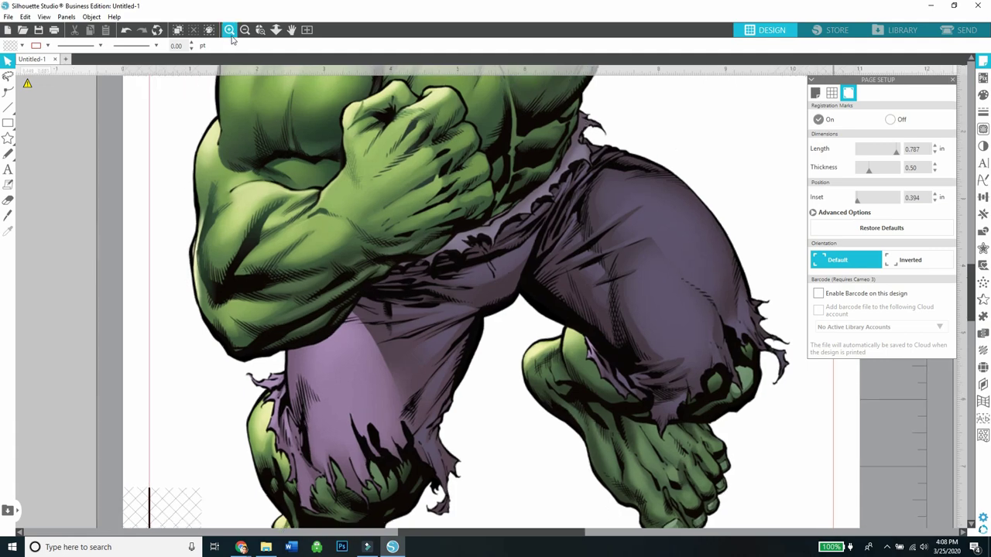
left_click_drag(273, 218, 282, 177)
left_click(244, 29)
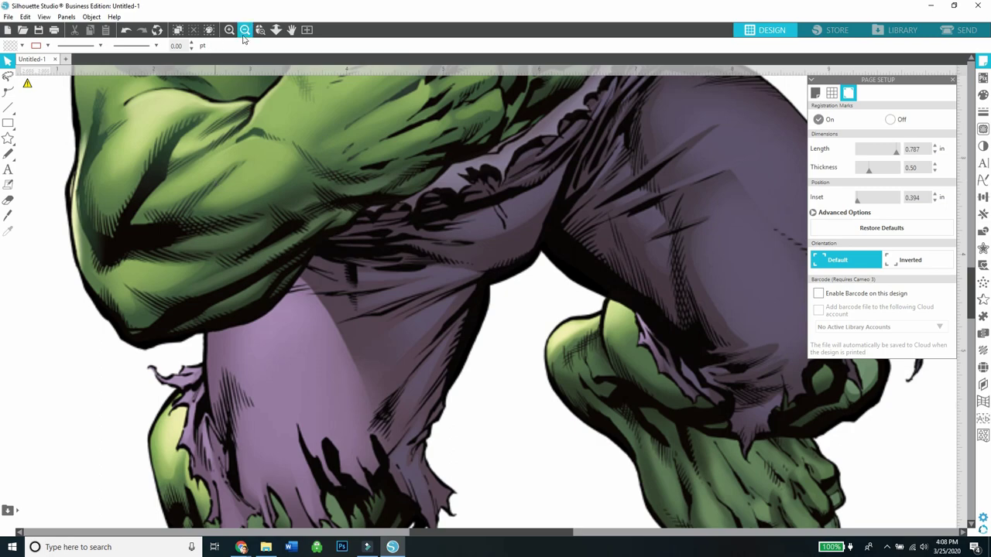
left_click(244, 30)
left_click(244, 30)
- Move the Hulk image down so its head sits near the page's upper edge, and open the Trace settings
left_click(443, 201)
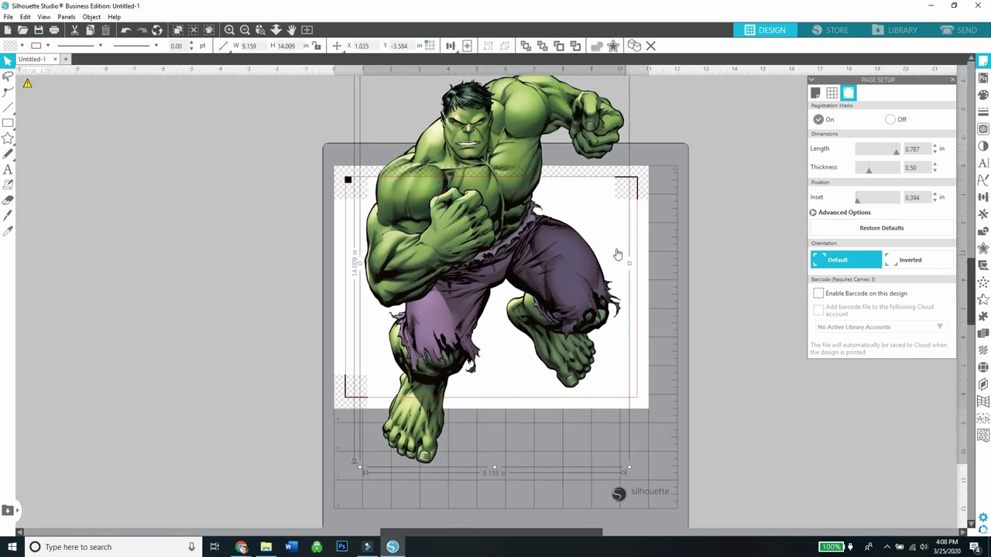
left_click_drag(586, 259, 581, 288)
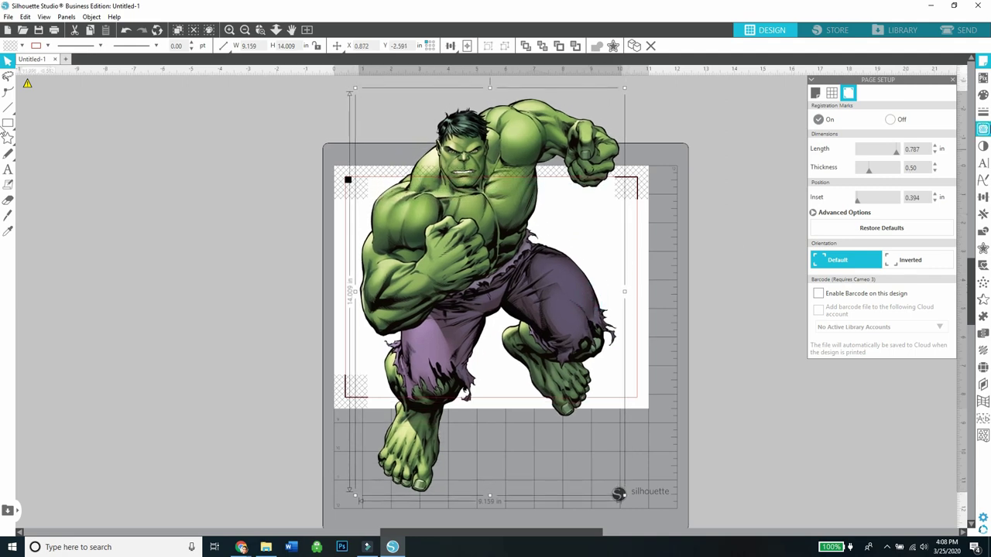
left_click(983, 129)
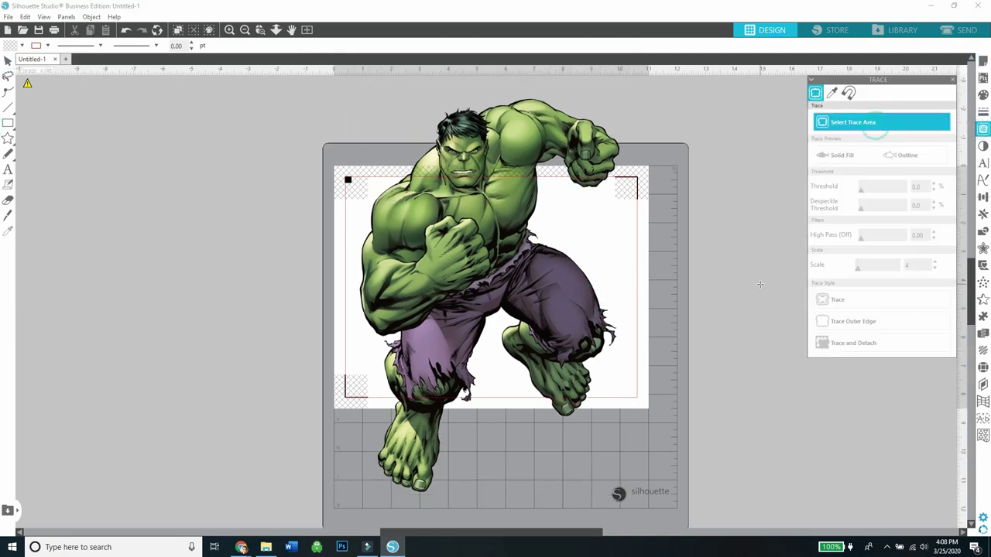
- Trace and detach the whole Hulk image using a 100% threshold and a scale of 4
mouse_move(683, 500)
left_mouse_down()
mouse_move(537, 420)
mouse_move(324, 96)
left_mouse_up()
left_click_drag(887, 195, 907, 194)
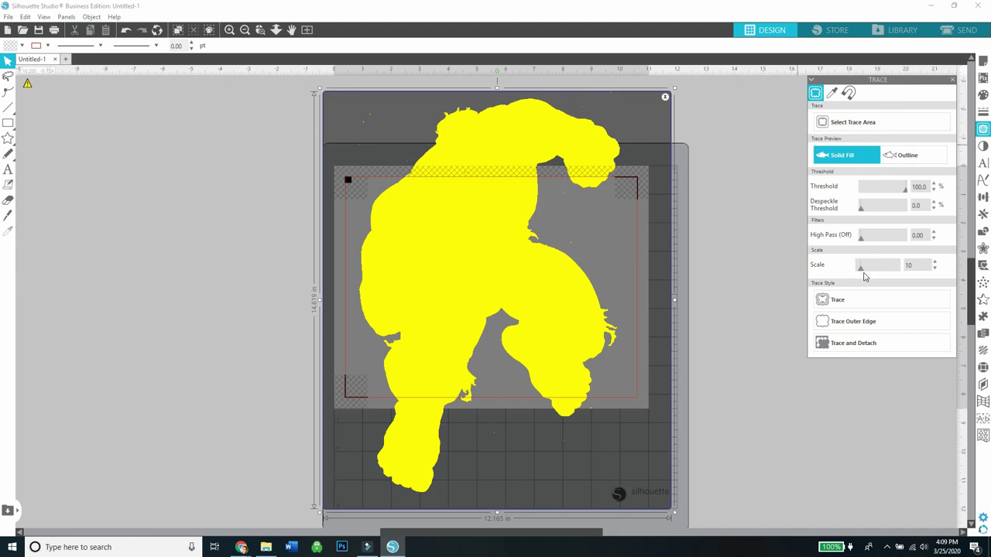
left_click_drag(861, 268, 857, 268)
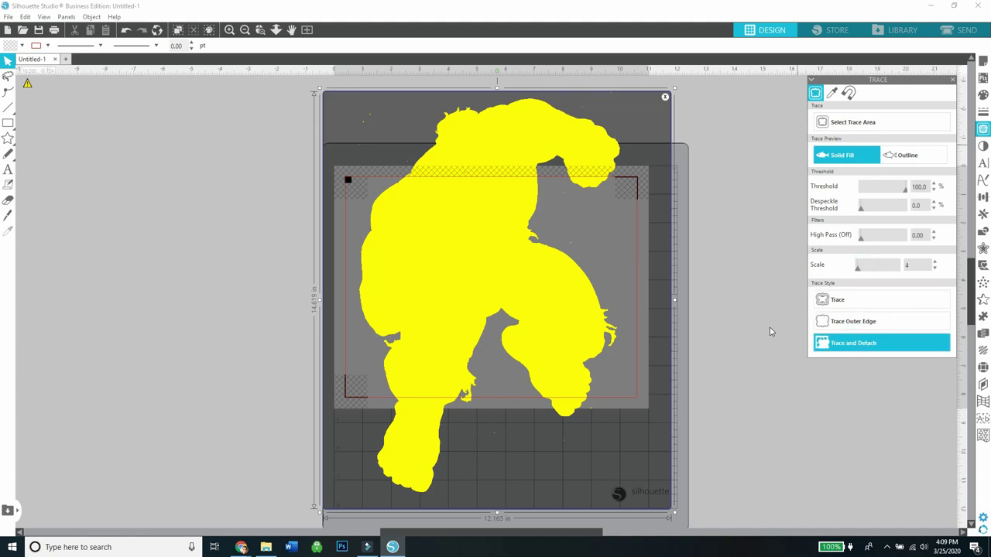
left_click(852, 344)
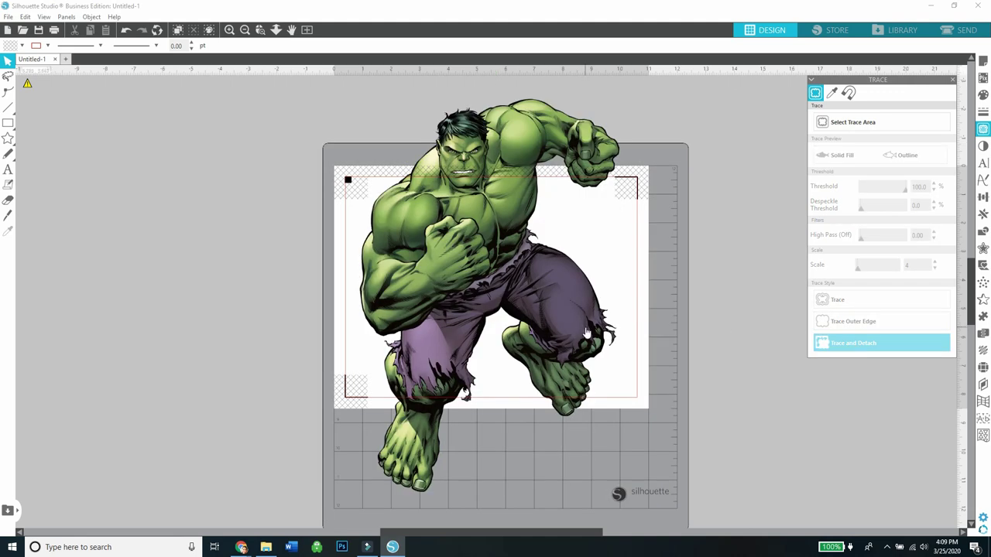
- Move the detached Hulk off the page and delete the traced specks left behind over the page
left_click_drag(585, 333, 160, 359)
left_click(282, 348)
left_click(358, 447)
left_click(265, 356)
left_click(676, 449)
left_click_drag(681, 502, 348, 168)
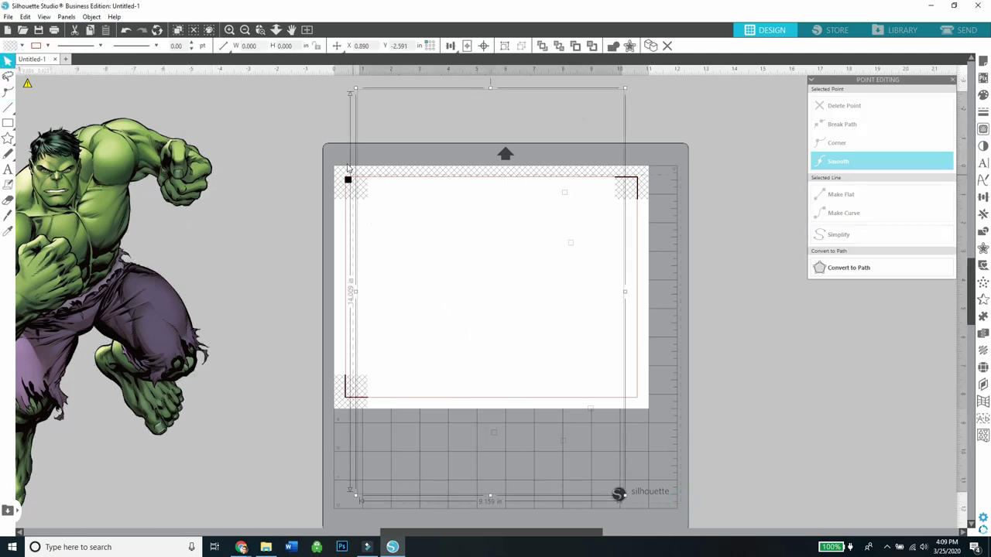
right_click(367, 137)
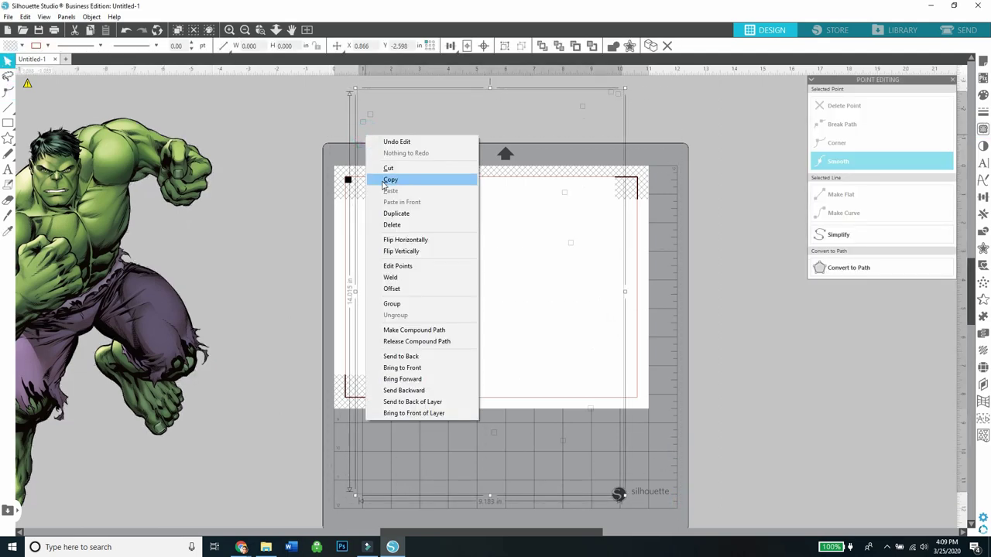
left_click(386, 223)
- Move the detached Hulk back over the landscape page, with the forearm and torn waistband in close view
left_click_drag(99, 238, 467, 185)
left_click(230, 30)
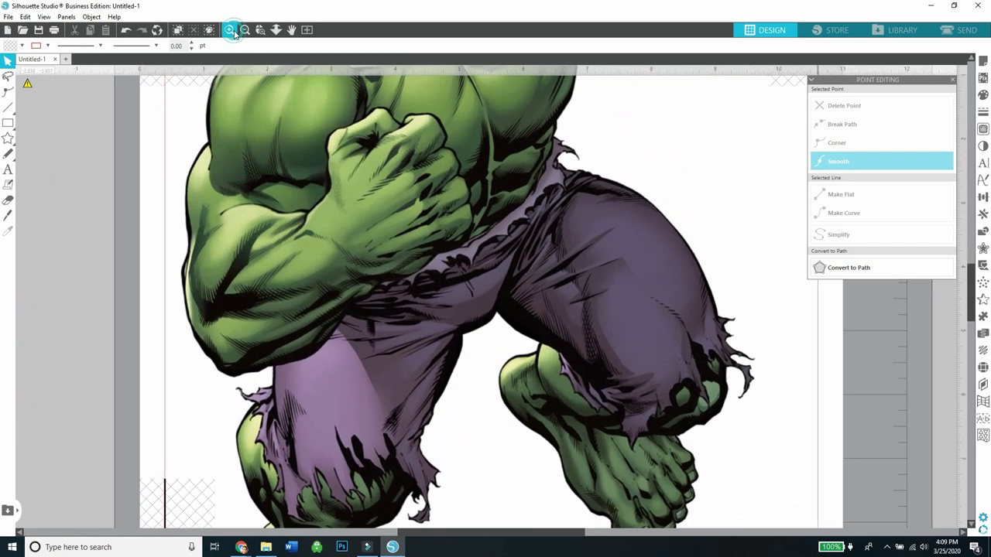
left_click_drag(361, 233, 392, 202)
left_click(229, 32)
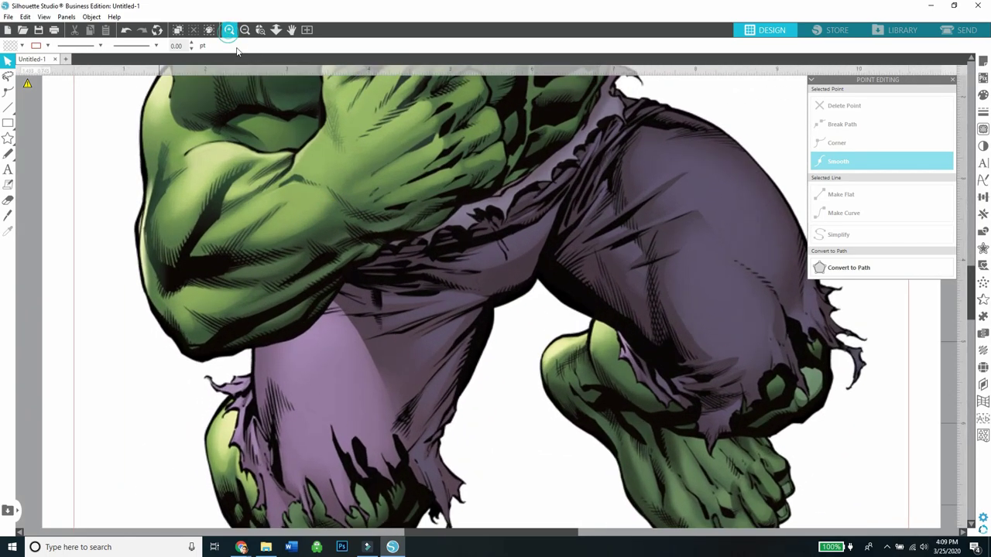
left_click_drag(298, 224, 289, 306)
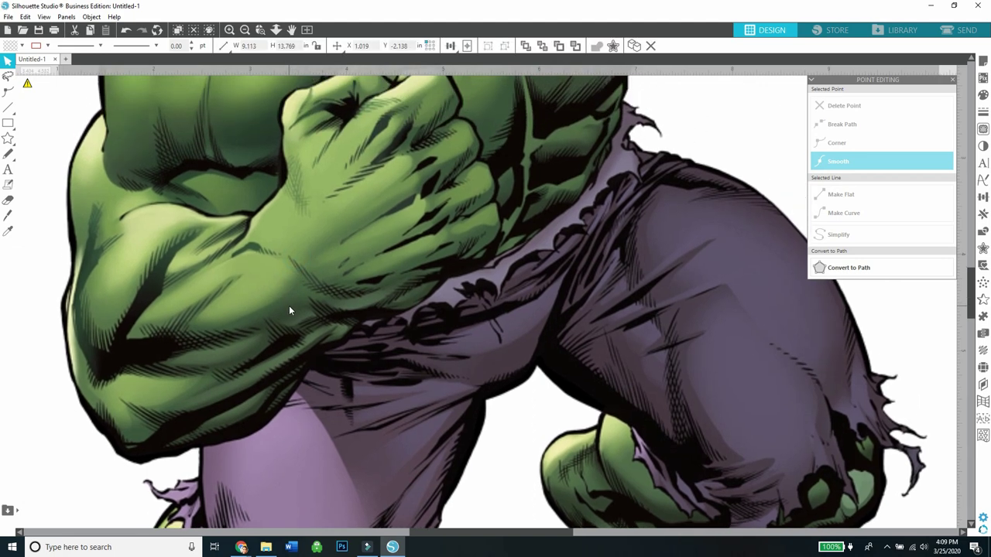
- Begin a straight, outline-style Knife cut along the underside of the elbow where it meets the trouser leg
left_click(9, 216)
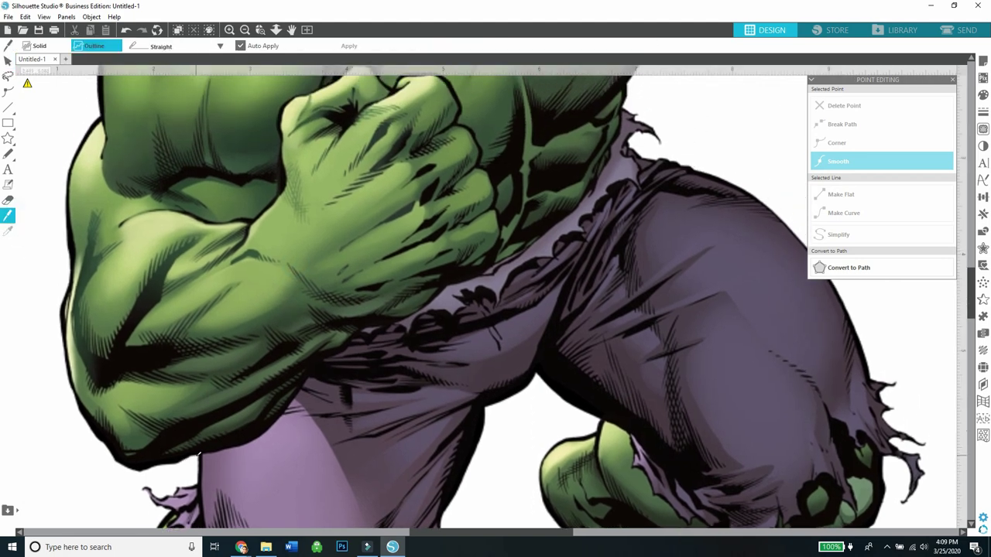
mouse_move(196, 457)
left_mouse_down()
mouse_move(269, 431)
mouse_move(261, 435)
mouse_move(290, 404)
left_mouse_up()
left_click(128, 30)
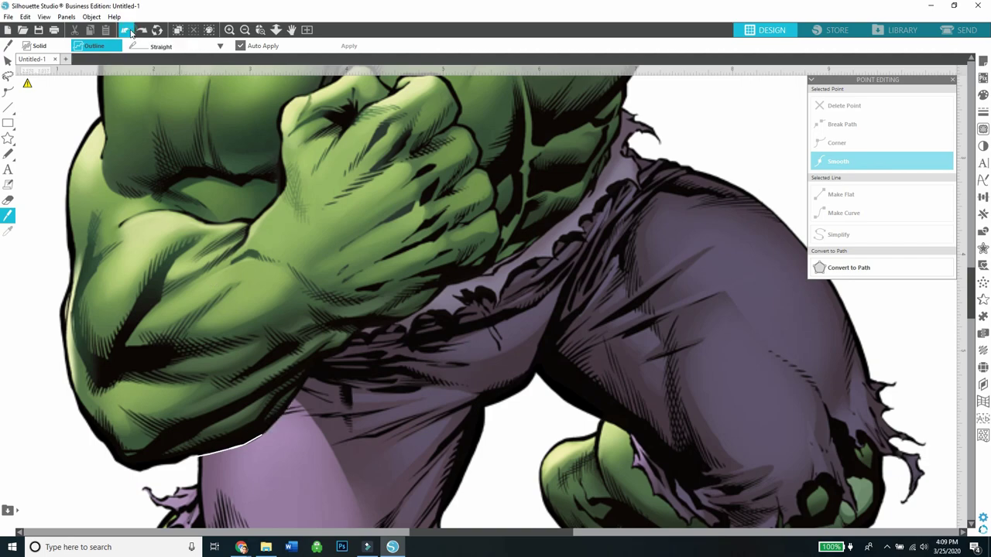
- Extend the knife cut up the forearm's lower edge to where it meets the folds below the waistband
left_click(230, 29)
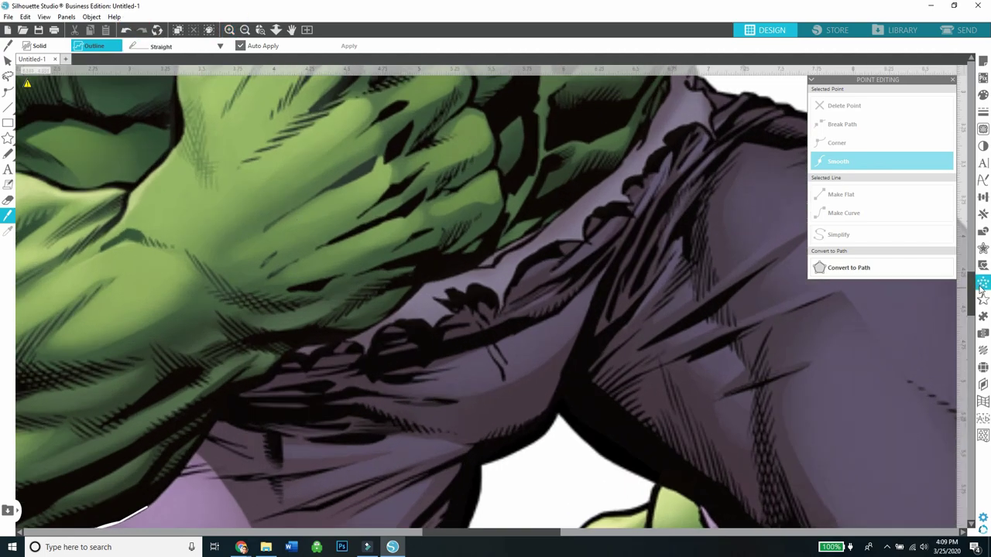
scroll(221, 489, "down", 2)
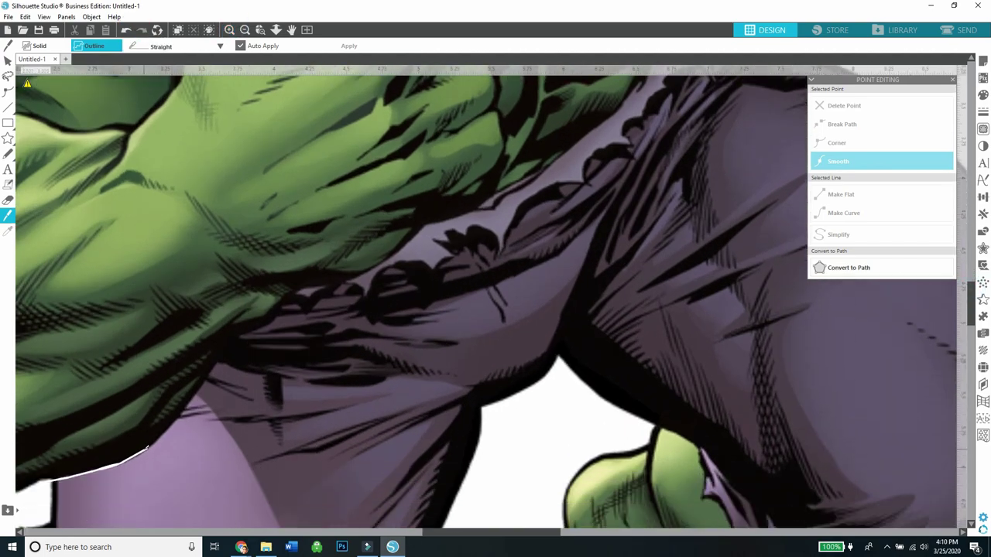
left_click_drag(147, 447, 163, 437)
left_click(179, 418)
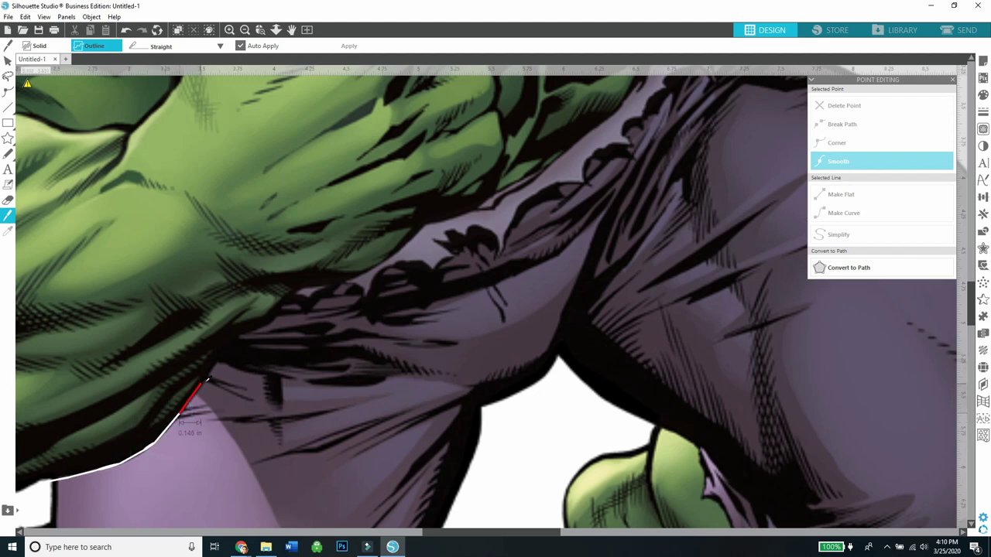
left_click(209, 373)
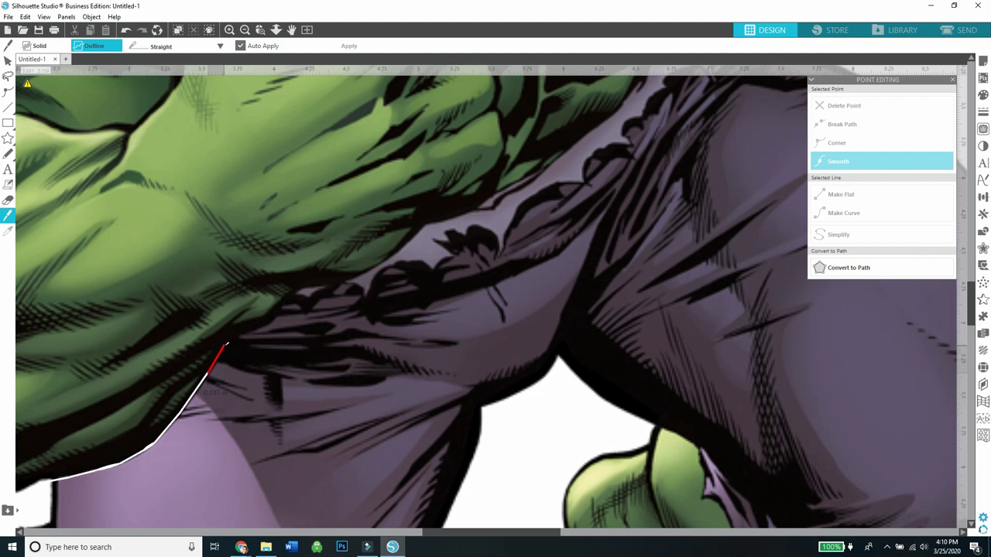
left_click(226, 343)
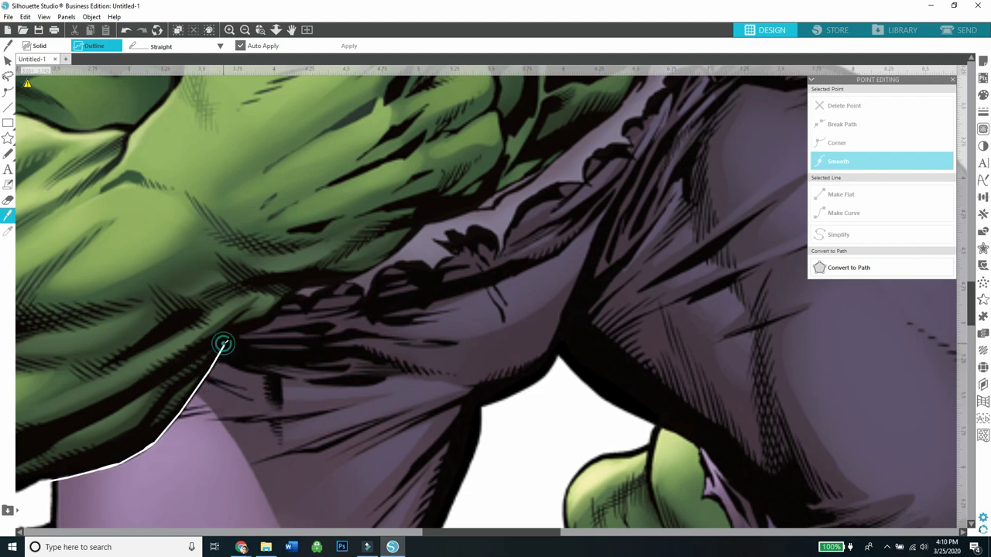
left_click(125, 30)
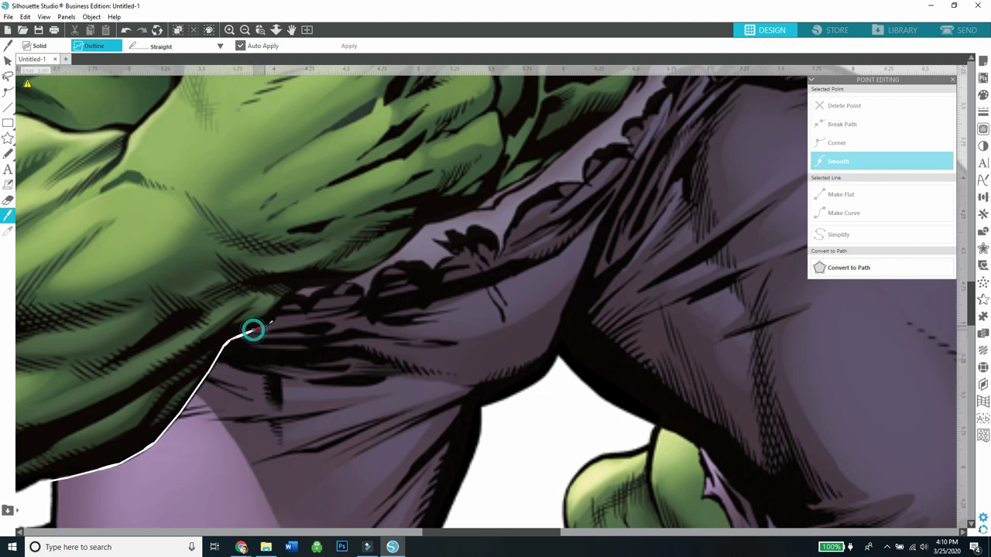
- Continue the knife cut between the forearm and the torn waistband up to the area beneath the fist
left_click(269, 323)
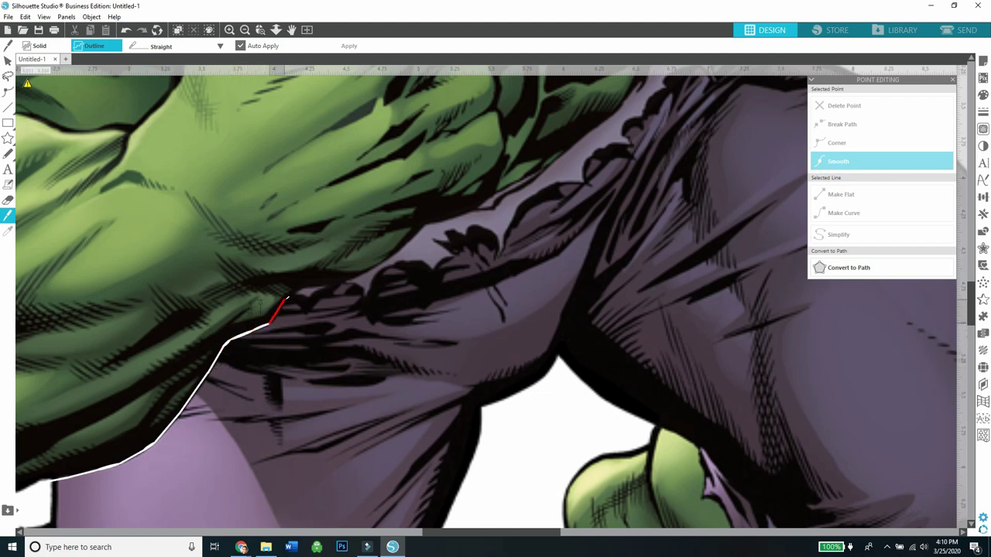
left_click(297, 288)
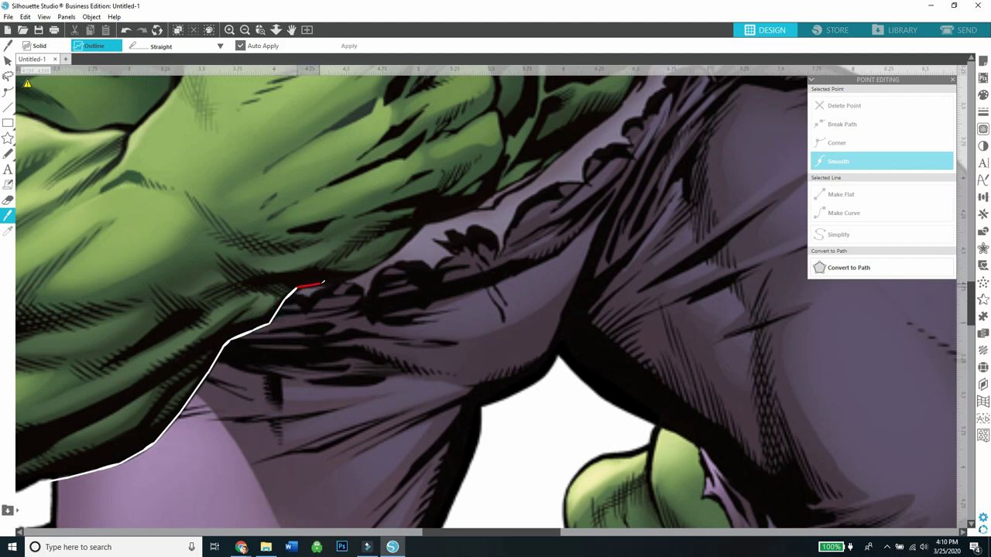
left_click(334, 283)
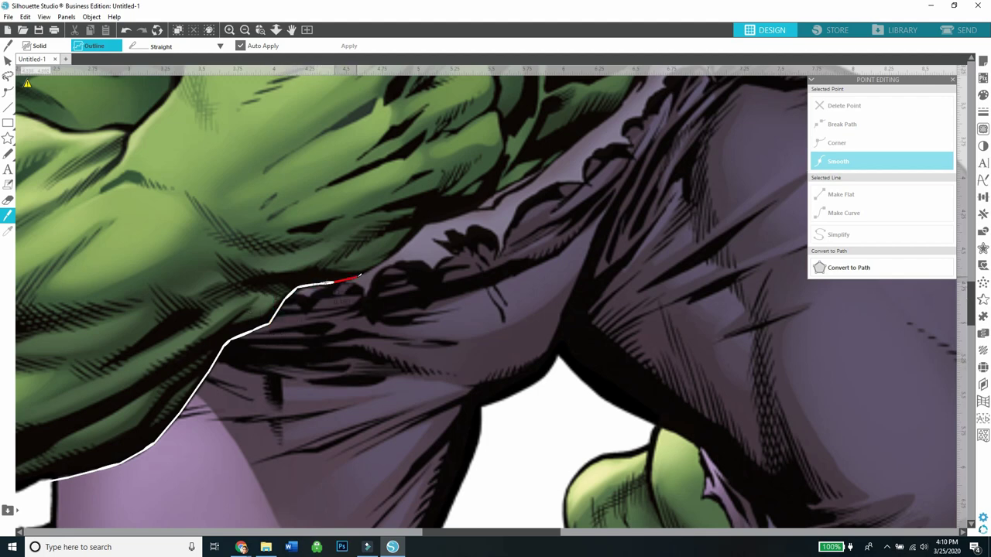
left_click(356, 276)
left_click(377, 264)
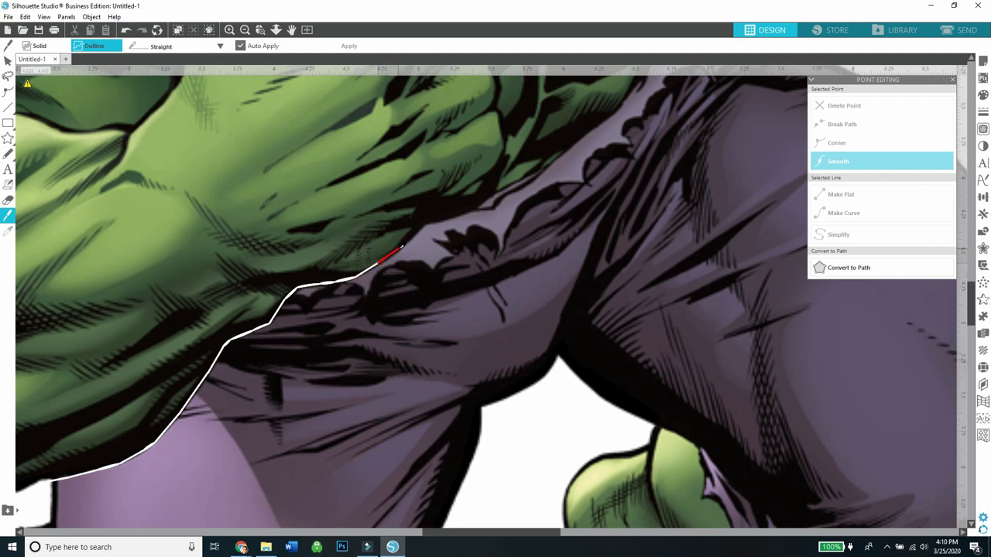
left_click(397, 251)
left_click(421, 225)
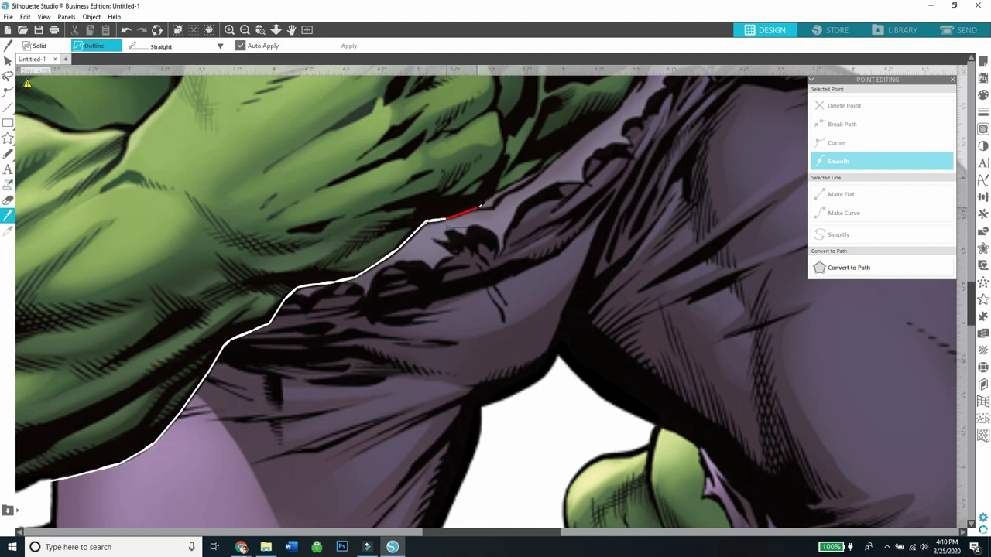
left_click(476, 207)
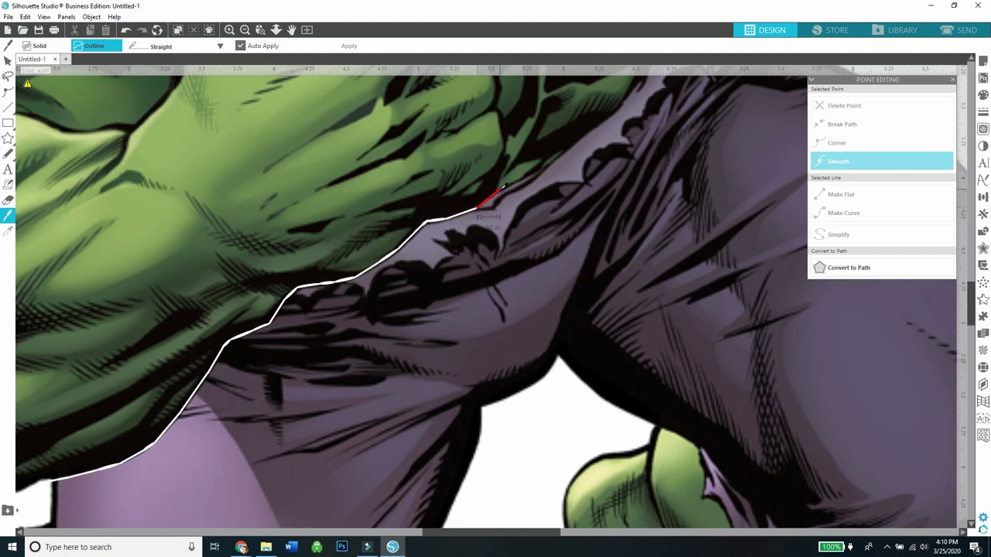
left_click(503, 188)
scroll(506, 190, "up", 2)
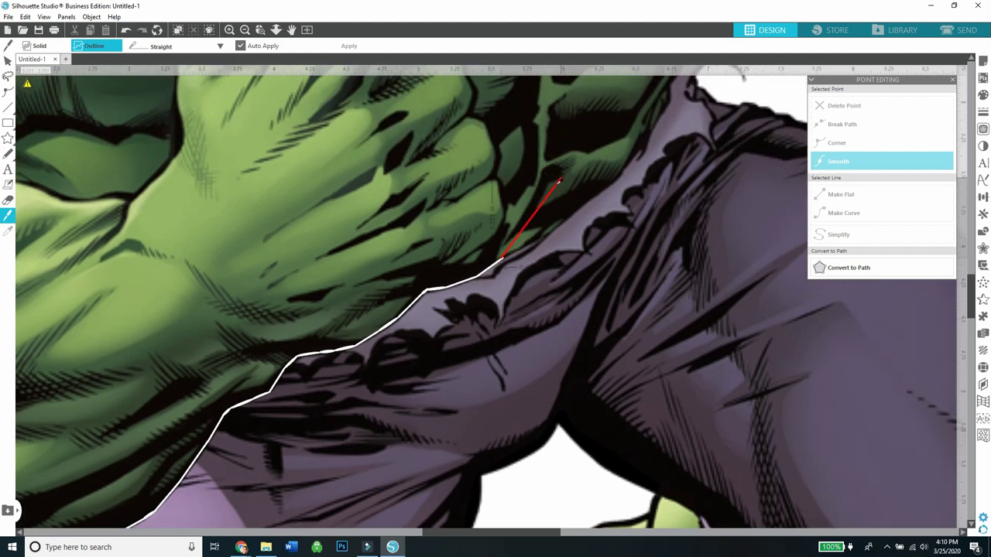
left_click(126, 30)
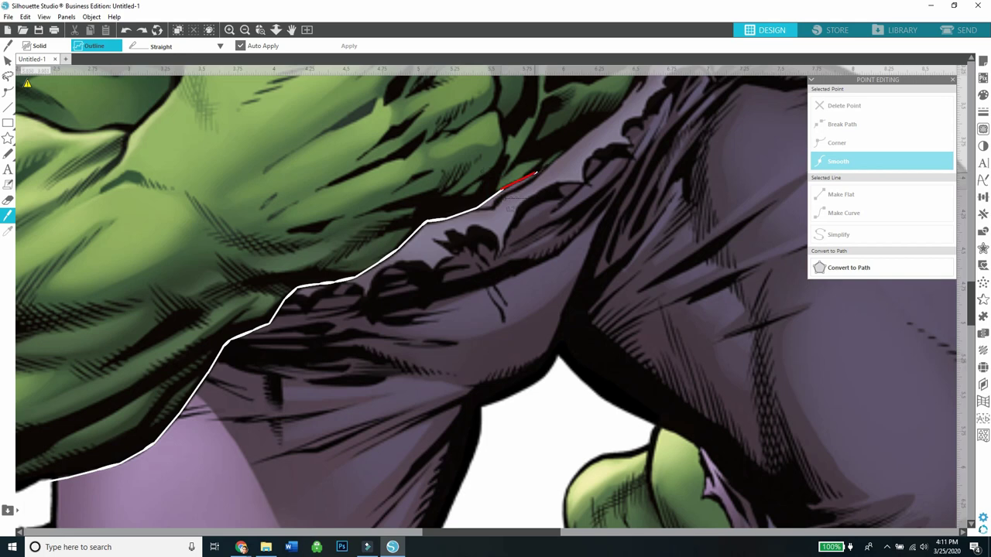
left_click(526, 177)
left_click(127, 31)
- Carry the knife cut along the upper edge of the waistband, past the abdomen, to the hip's outer edge
left_click_drag(971, 305, 971, 278)
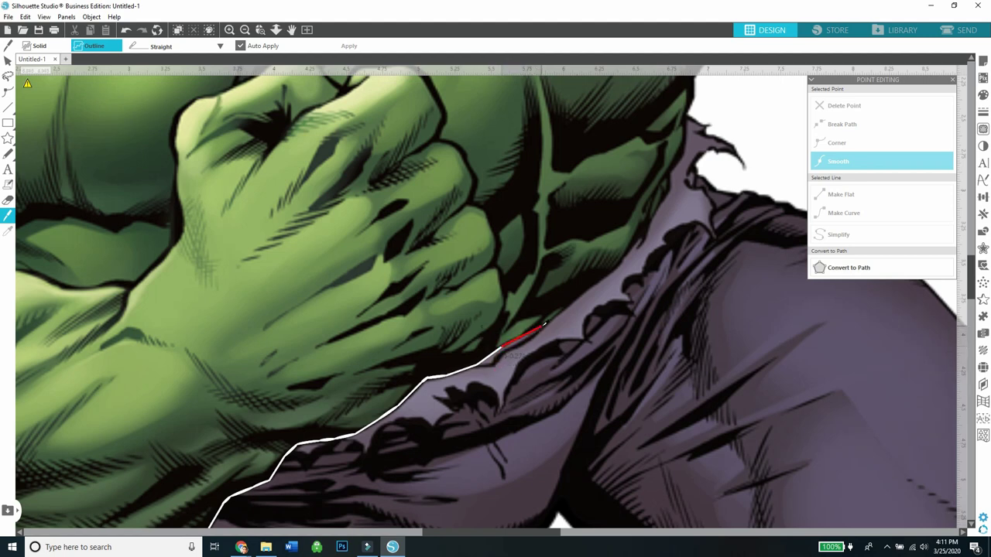
left_click(543, 326)
left_click(548, 321)
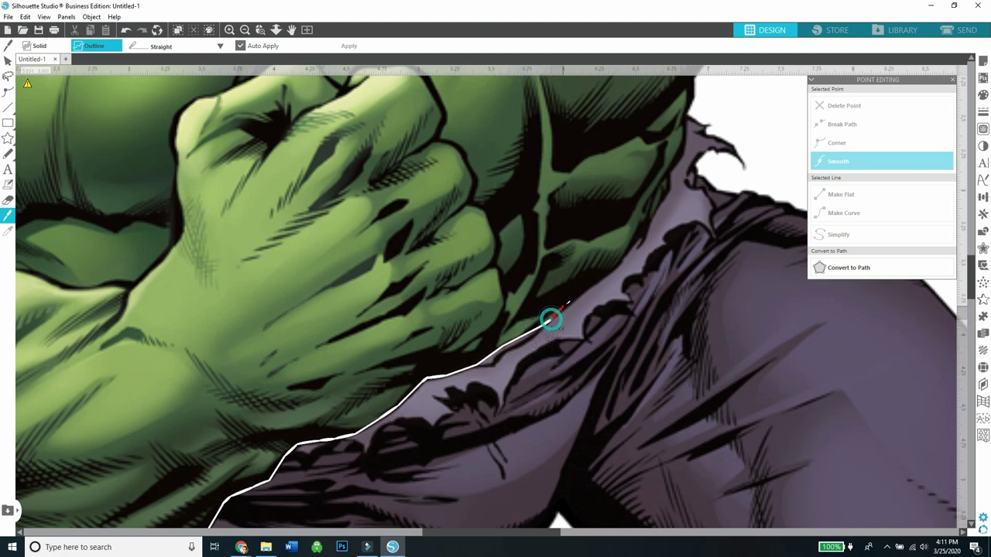
left_click(583, 294)
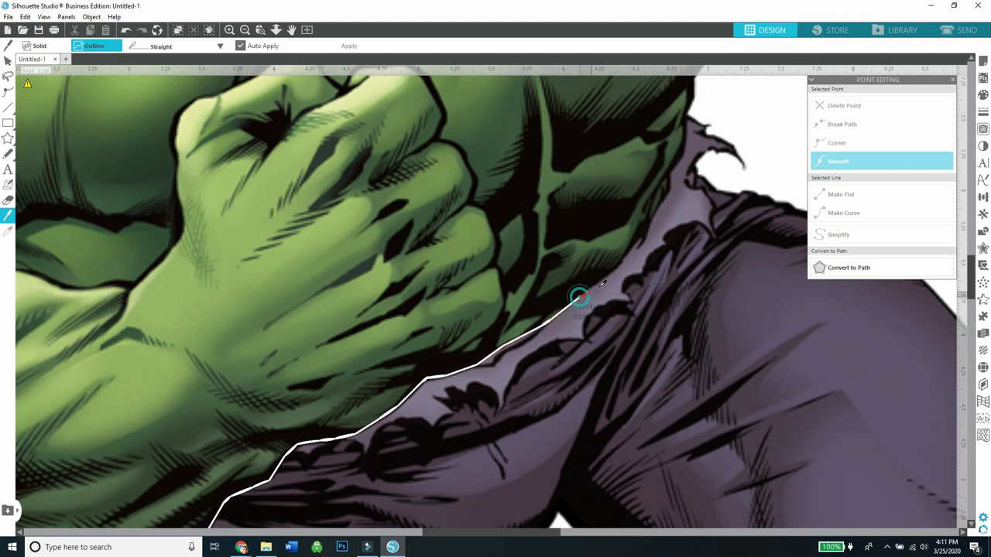
left_click(617, 269)
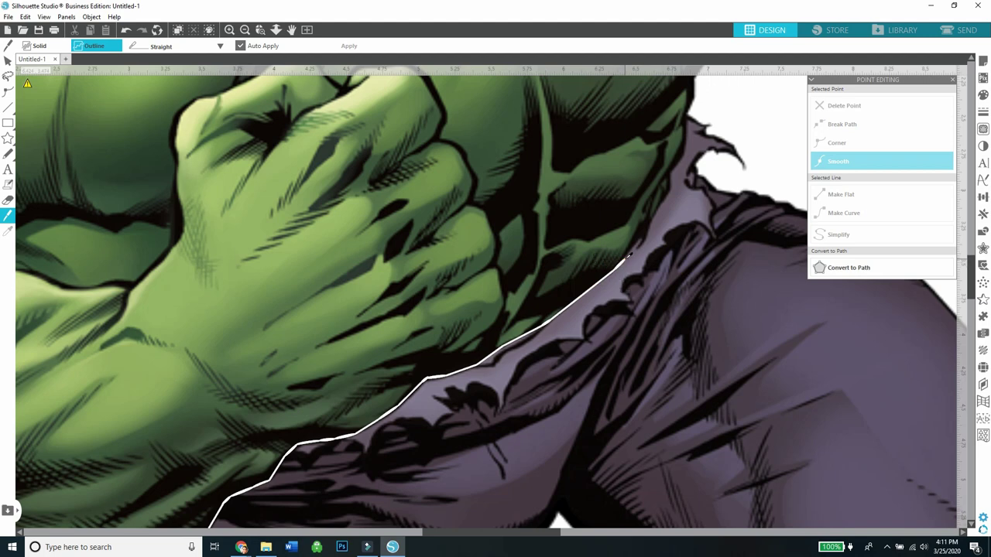
left_click(637, 243)
left_click(648, 228)
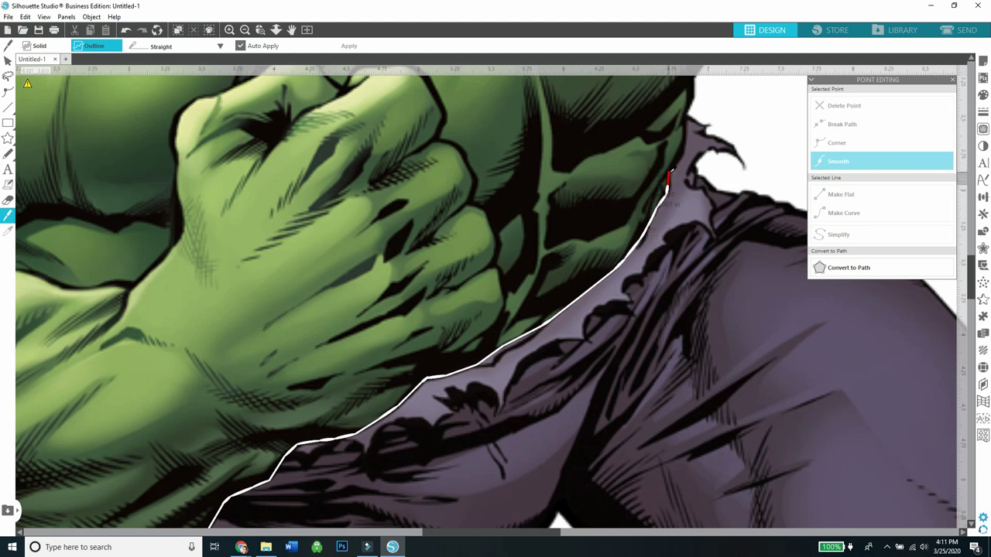
left_click(689, 112)
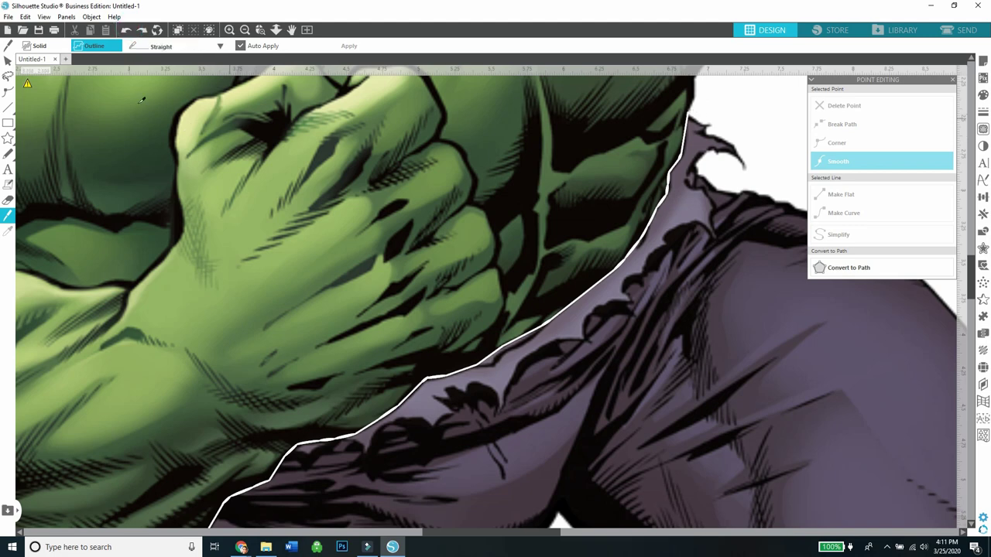
- Cut through the remaining joint at the hip with the Knife and move the upper body up away from the trousers
left_click(8, 61)
left_click_drag(393, 255, 388, 298)
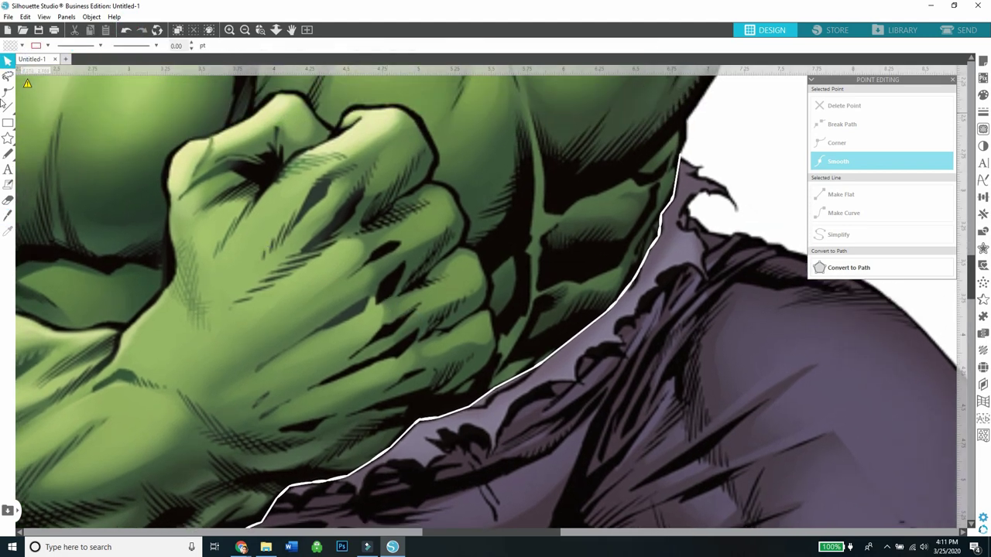
left_click(8, 214)
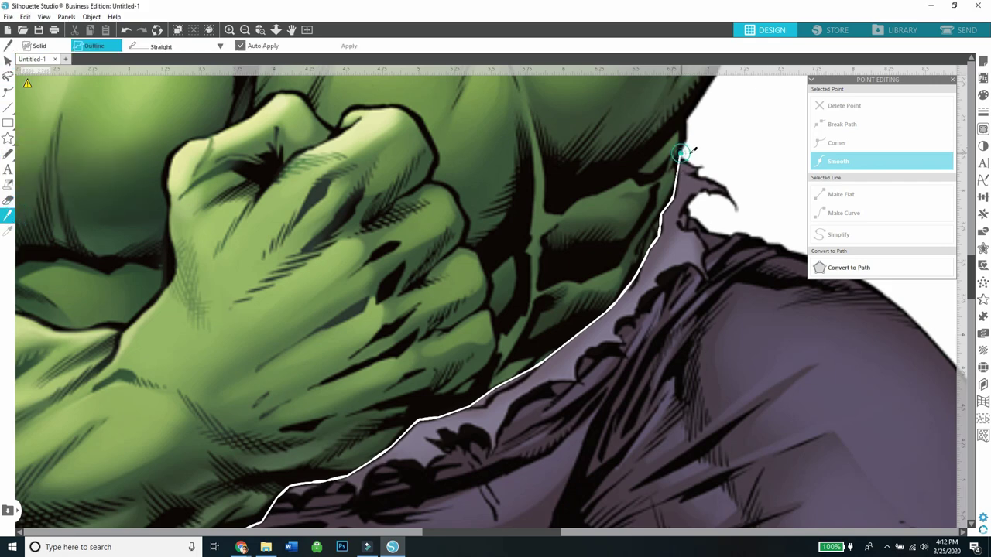
left_click(8, 62)
left_click_drag(343, 253, 331, 78)
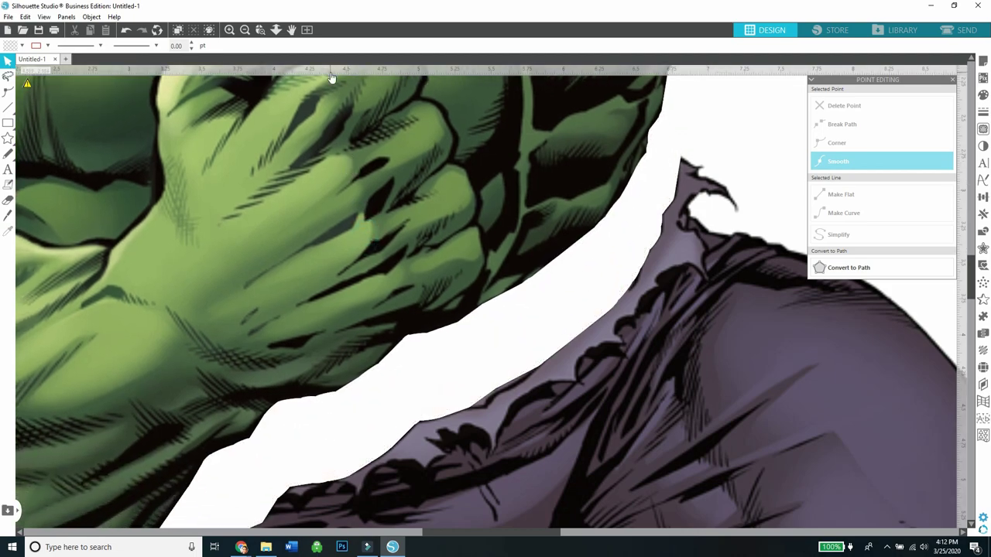
- Move the Hulk's legs slightly away from the upper body to widen the gap between the two pieces
left_click(245, 29)
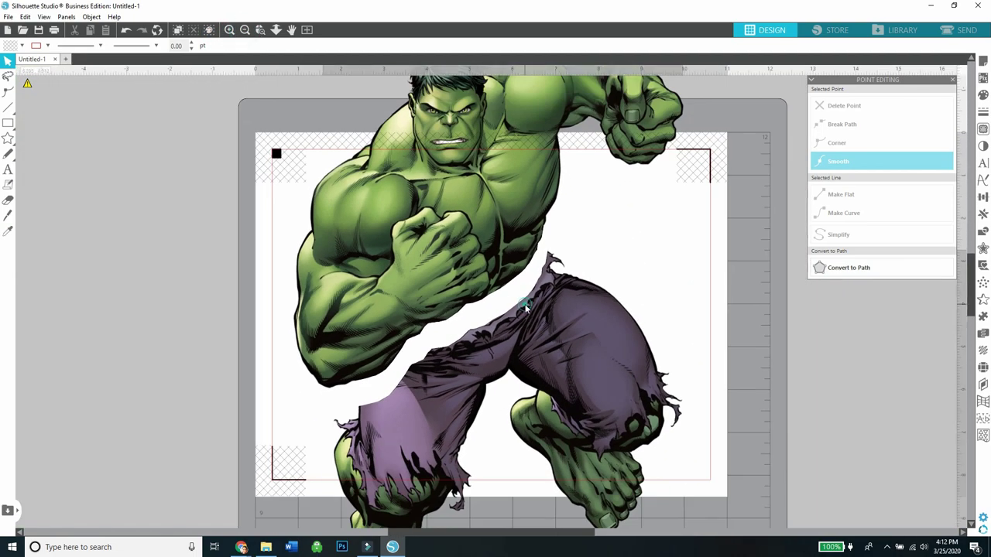
left_click_drag(526, 309, 546, 315)
left_click(503, 306)
left_click(245, 29)
left_click(244, 30)
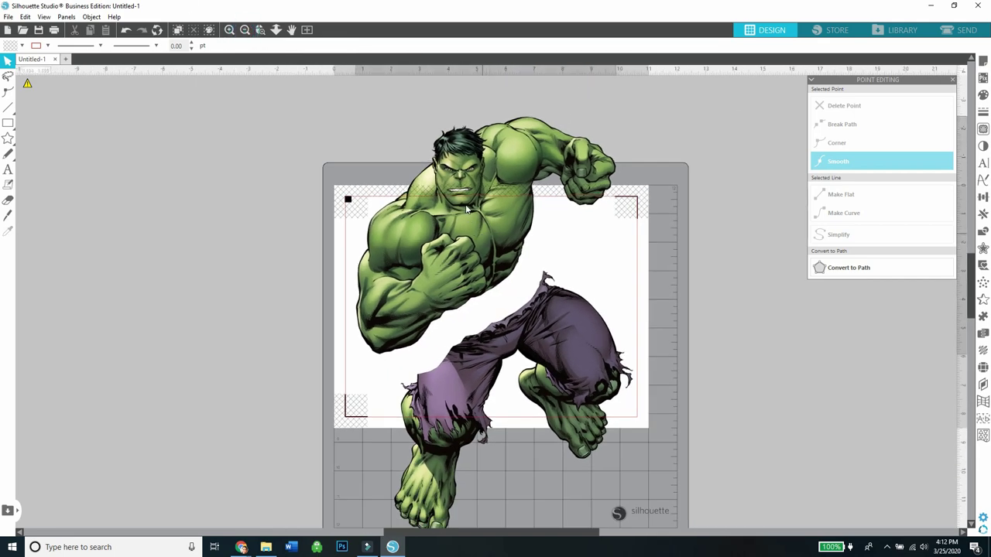
- Park the Hulk's upper body beside the mat and set the page orientation to portrait
left_click_drag(429, 256, 141, 327)
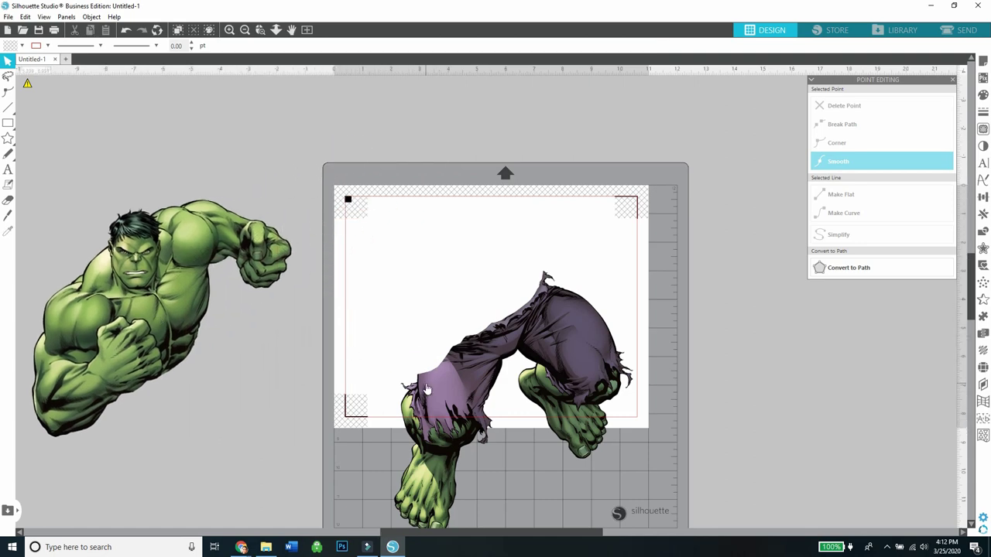
left_click_drag(427, 383, 408, 279)
left_click(982, 61)
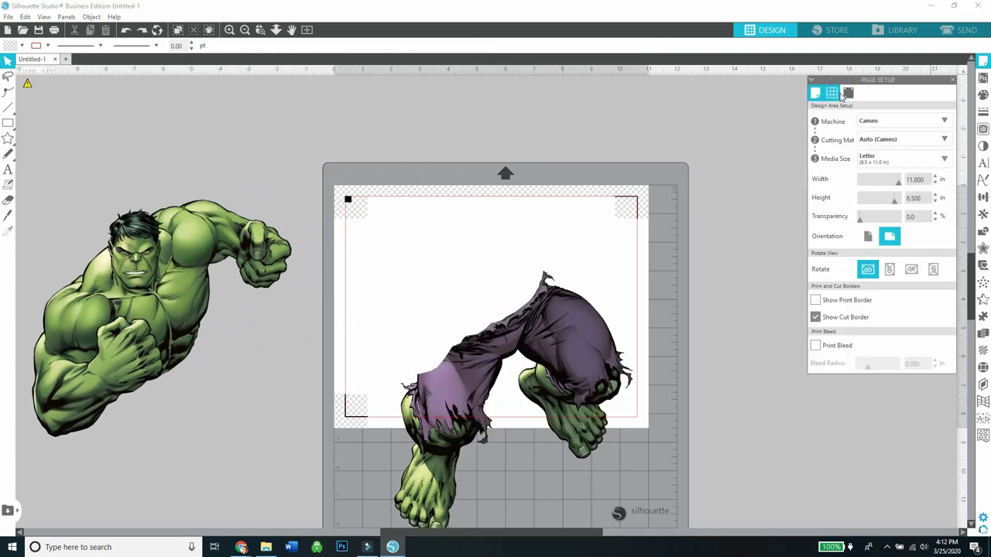
left_click(849, 93)
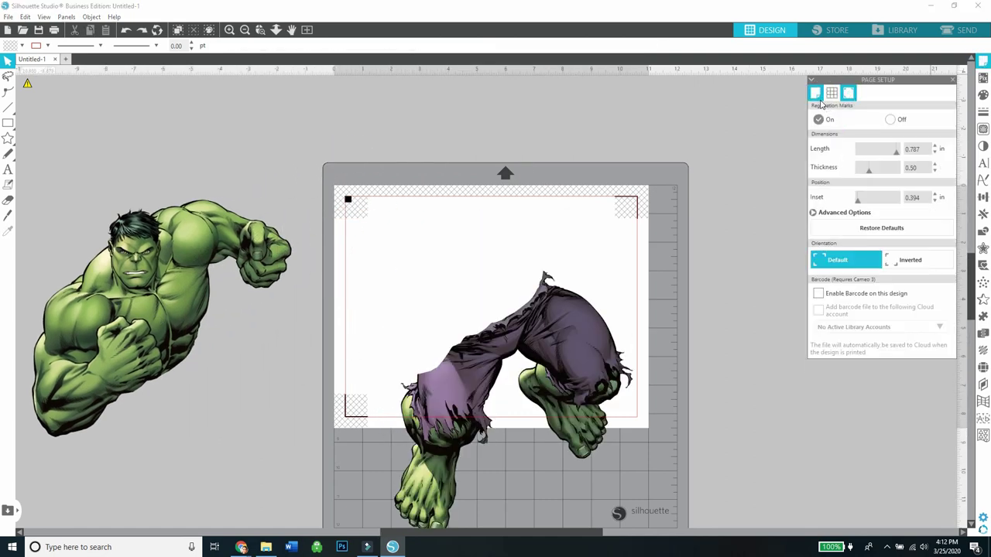
left_click(815, 94)
left_click(867, 236)
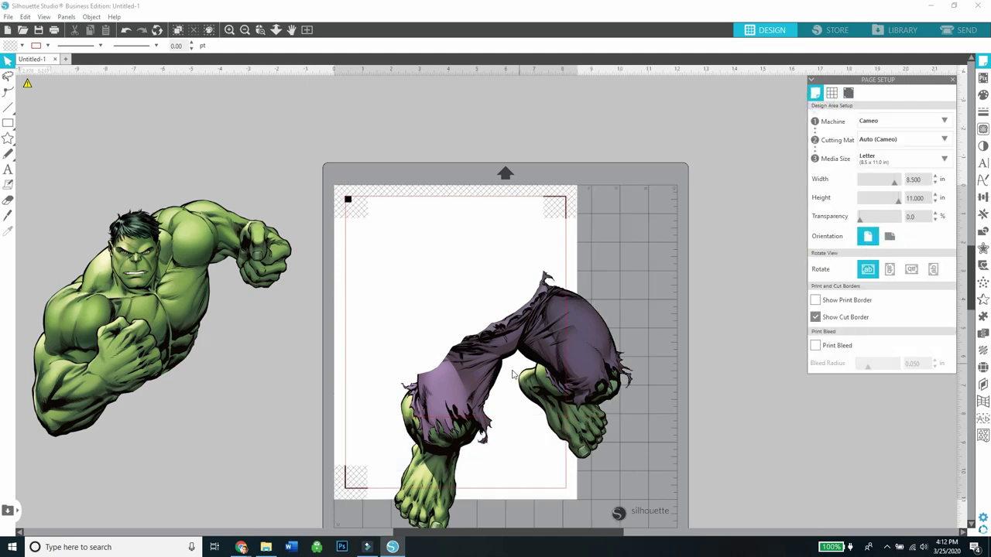
- Move the legs onto the portrait page and rotate them counterclockwise onto their side to fit inside the cut border
left_click_drag(513, 375, 457, 309)
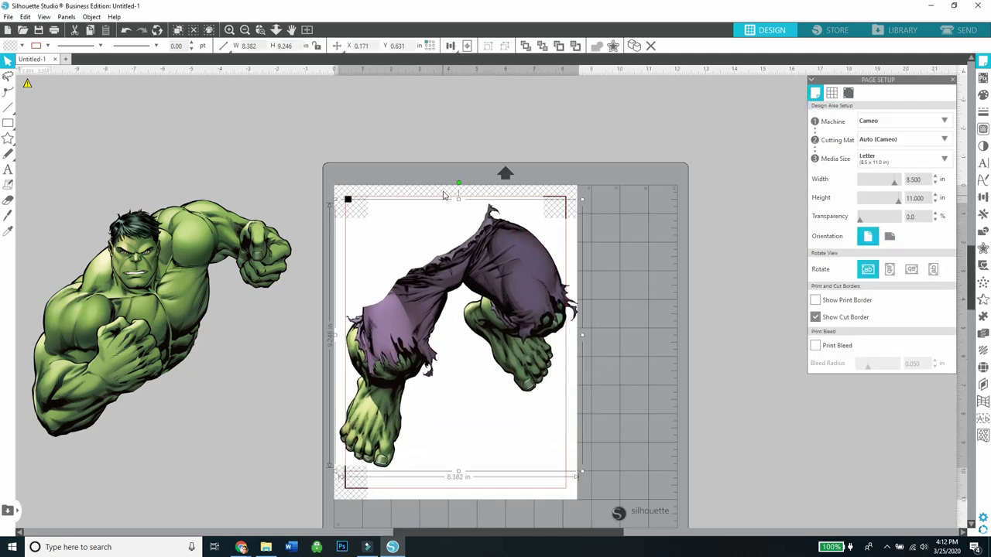
left_click_drag(458, 184, 349, 271)
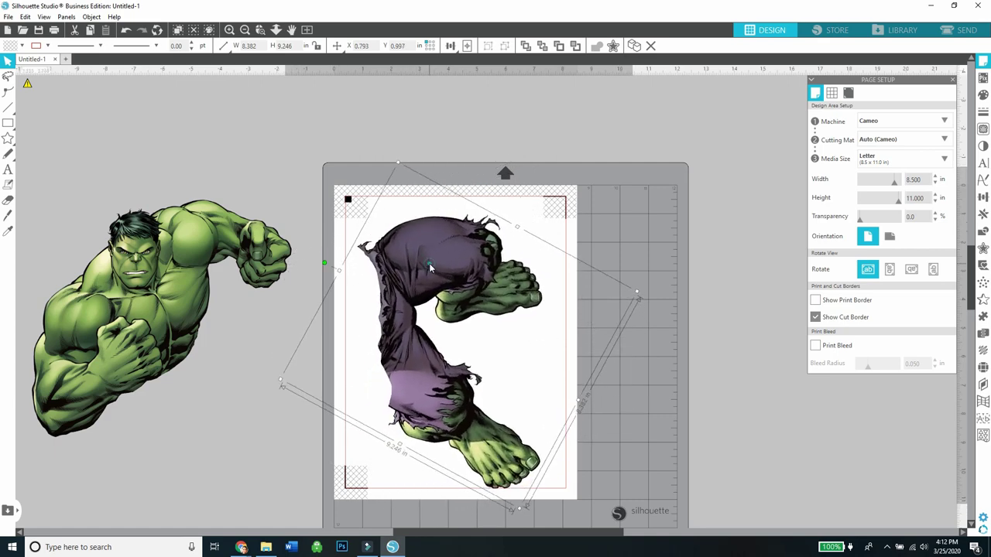
left_click(315, 346)
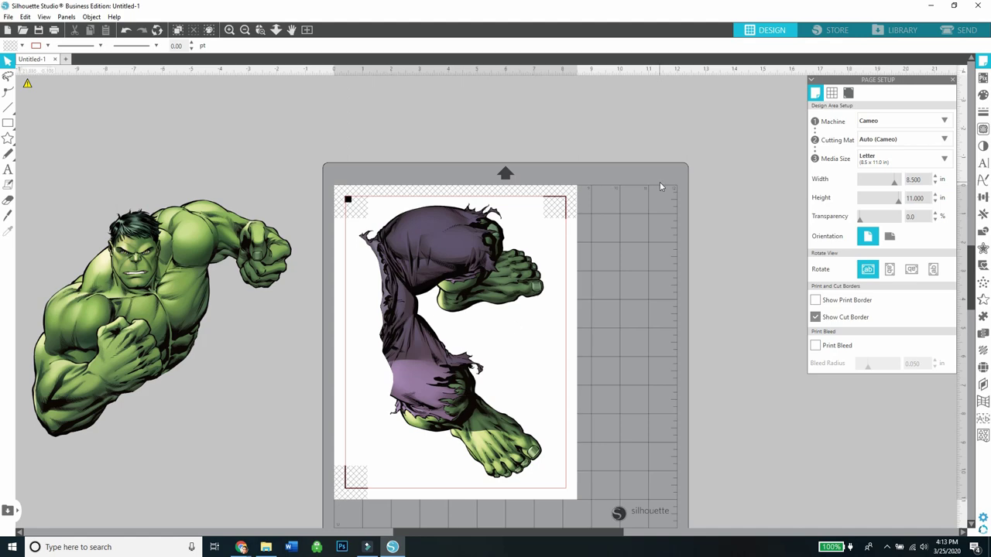
- Move the legs off the page and place the Hulk's upper body on it
left_click_drag(505, 297, 741, 228)
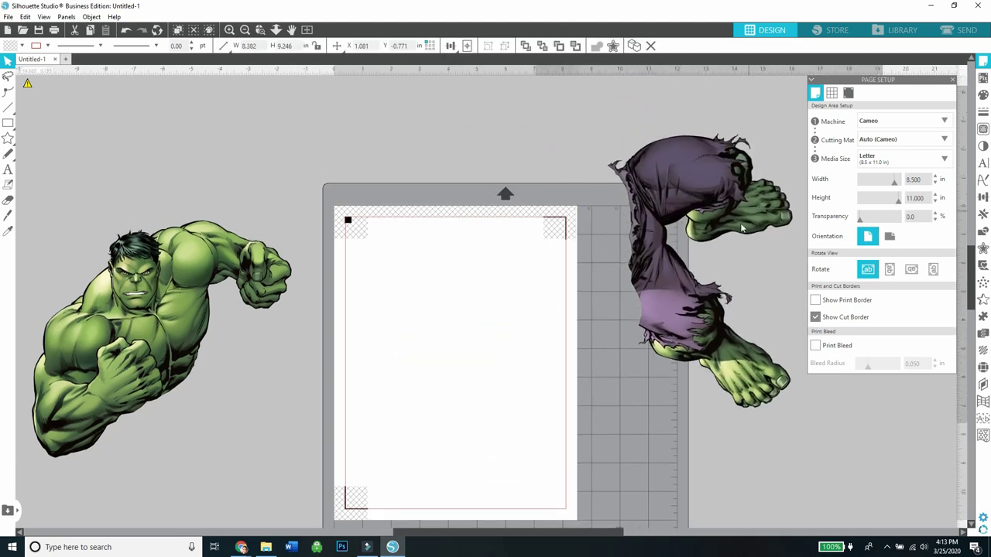
left_click_drag(191, 240, 500, 247)
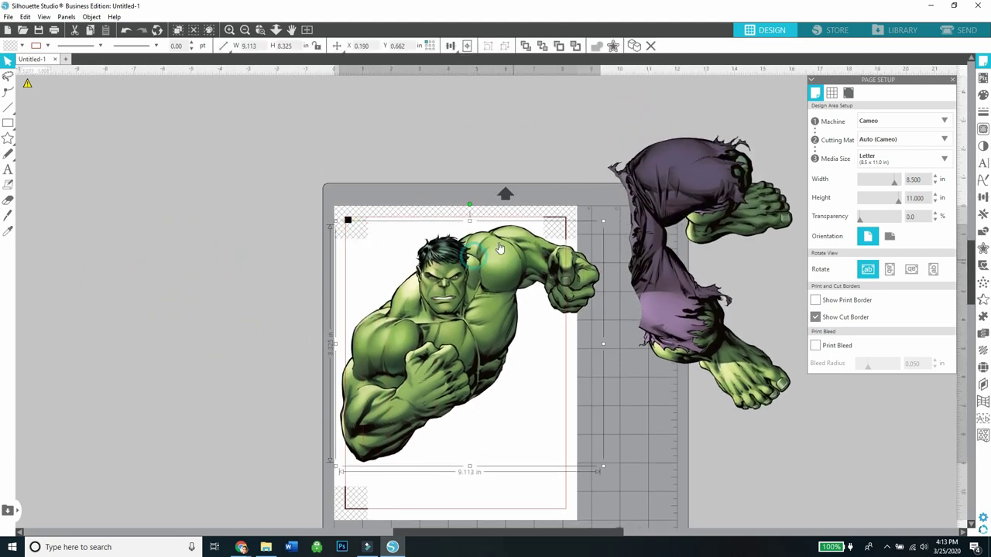
- Try turning the upper body counterclockwise onto its side and fitting it between the registration marks
left_click_drag(469, 206, 340, 339)
left_click_drag(464, 345, 440, 357)
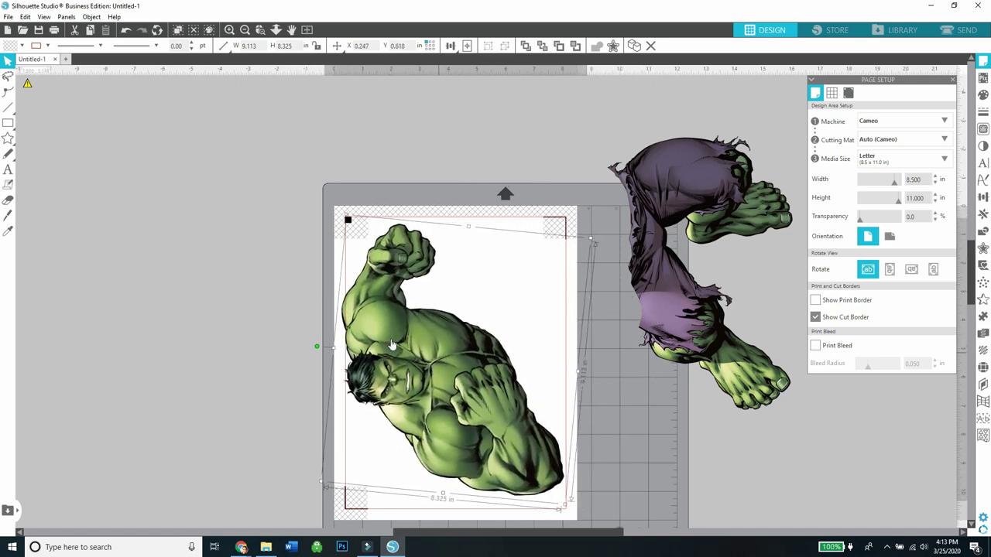
left_click_drag(316, 346, 321, 326)
left_click_drag(404, 329, 413, 323)
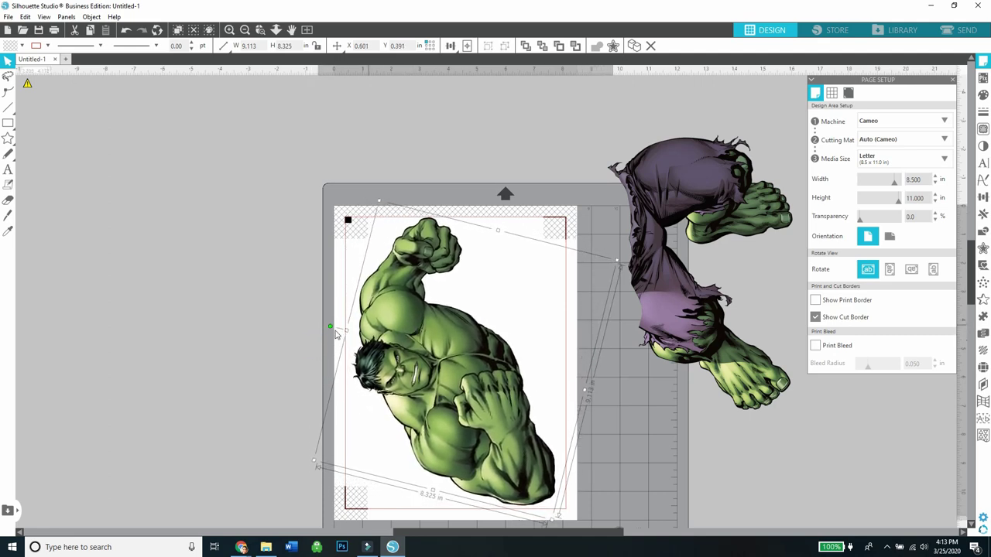
left_click(289, 339)
left_click(410, 337)
left_click_drag(329, 329, 328, 348)
left_click_drag(390, 348, 455, 343)
left_click(293, 351)
- Rotate the upper body to a slight counterclockwise tilt and position it inside the cut border, clear of the registration marks
left_click_drag(425, 222, 359, 261)
left_click_drag(402, 293, 440, 293)
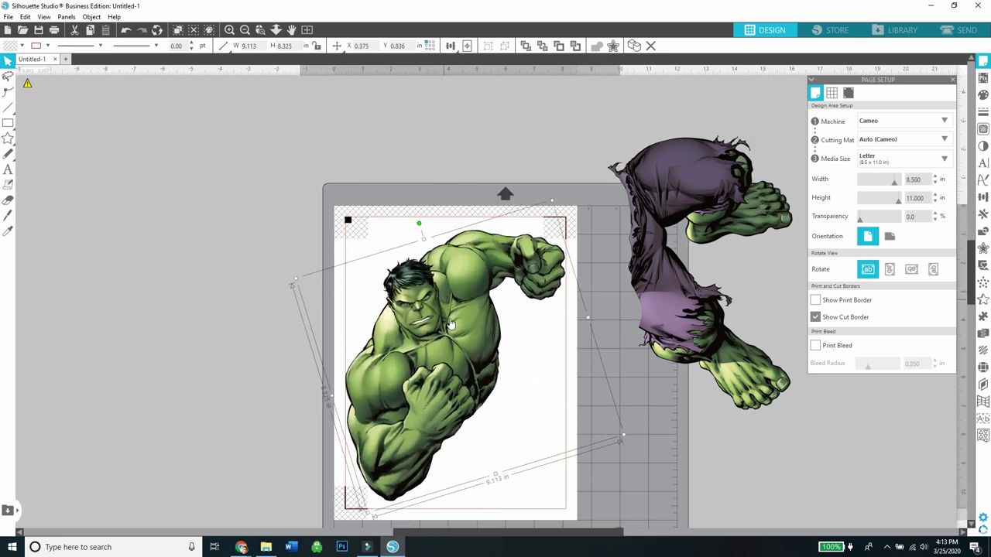
left_click_drag(452, 329, 452, 326)
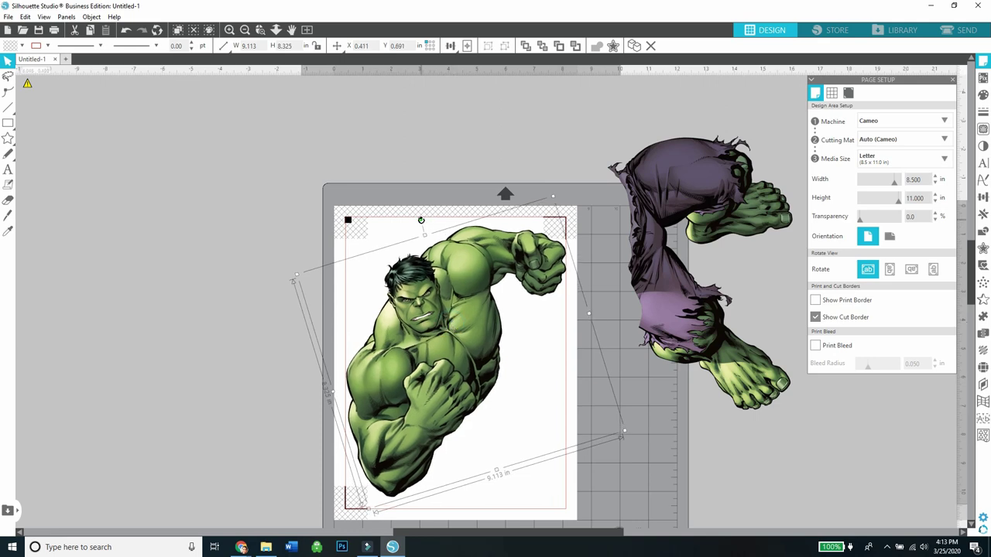
left_click_drag(420, 220, 416, 311)
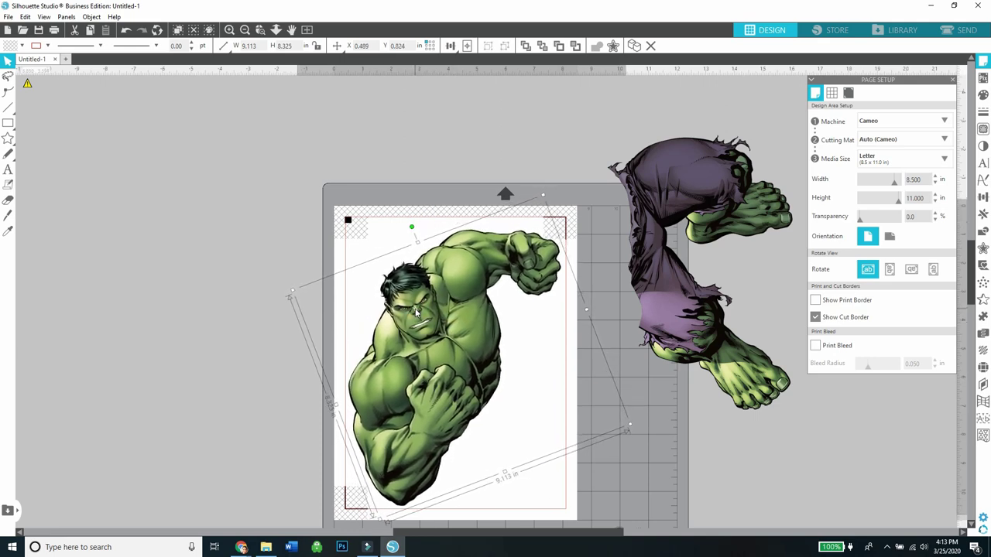
left_click(387, 363)
left_click_drag(412, 226, 414, 308)
left_click(260, 363)
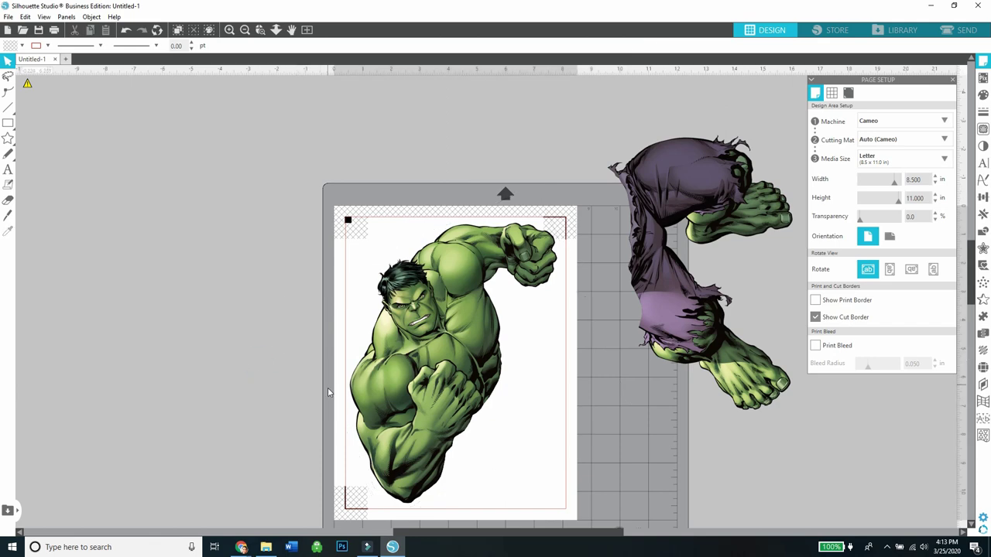
left_click(371, 387)
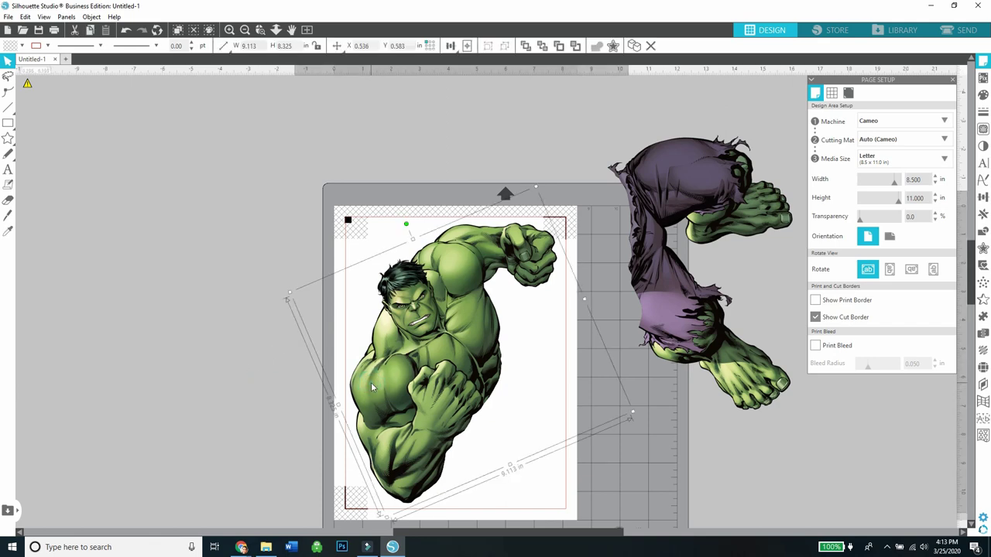
left_click(229, 407)
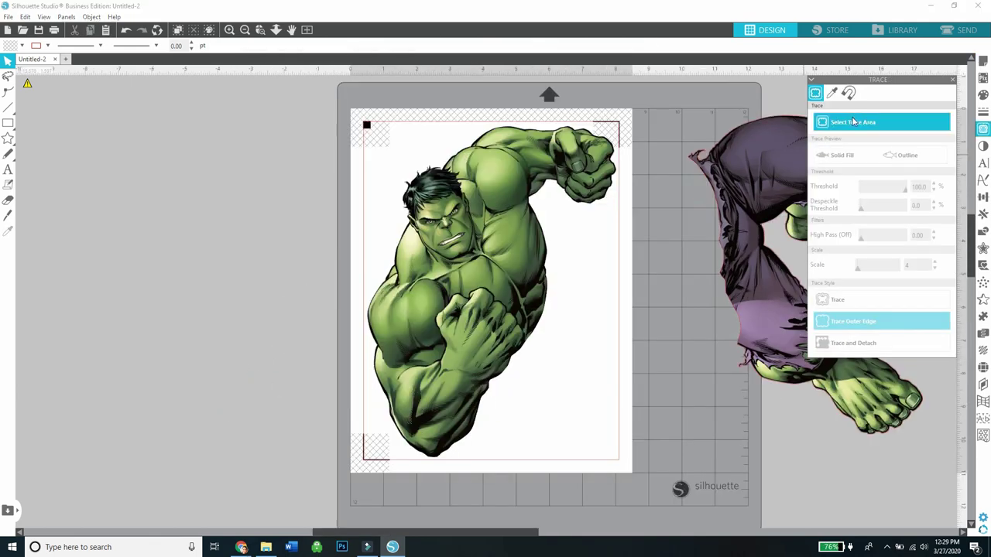
- Trace the upper body's outer edge at a 100% threshold and check the cut line by temporarily moving the image aside
mouse_move(628, 467)
left_mouse_down()
mouse_move(519, 287)
mouse_move(364, 203)
mouse_move(348, 88)
mouse_move(364, 116)
left_mouse_up()
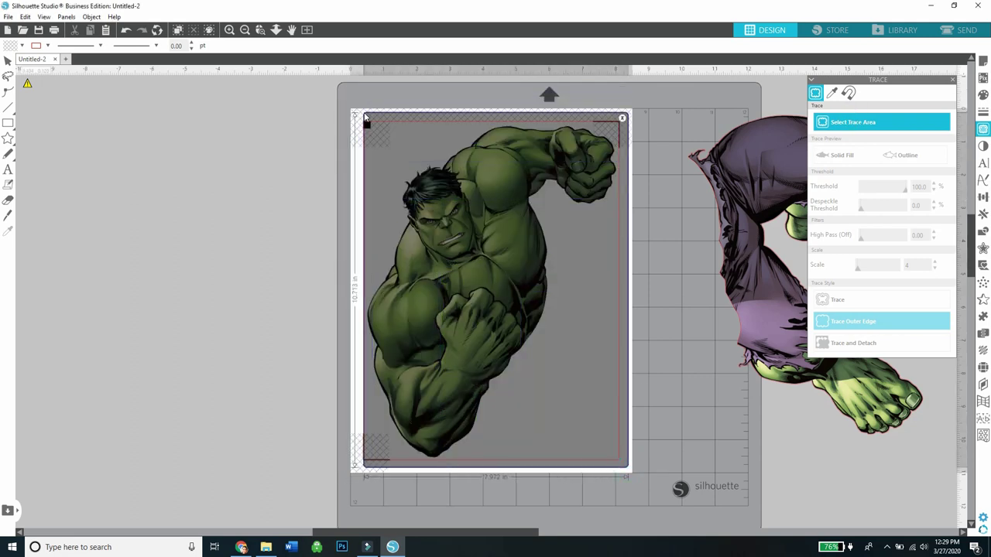
left_click_drag(889, 188, 906, 188)
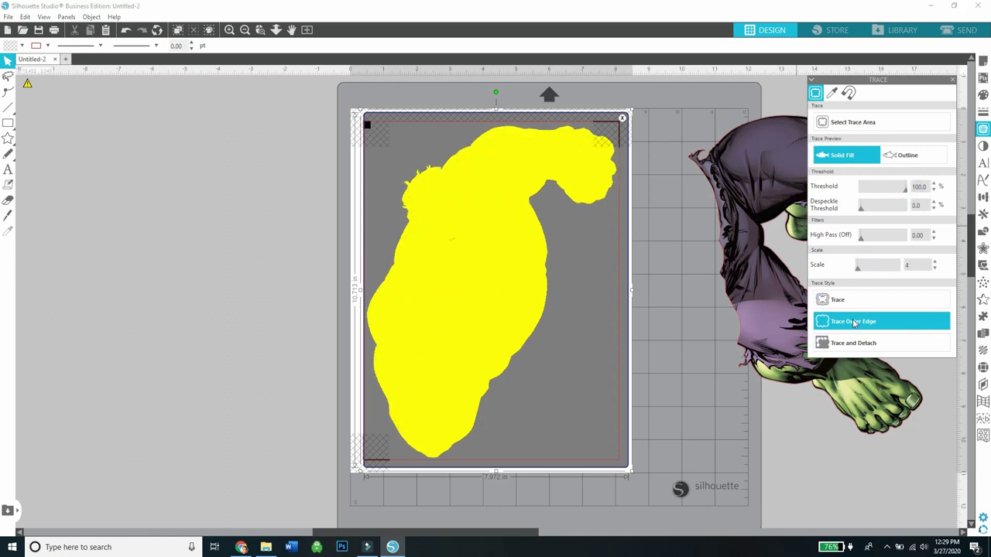
left_click(814, 325)
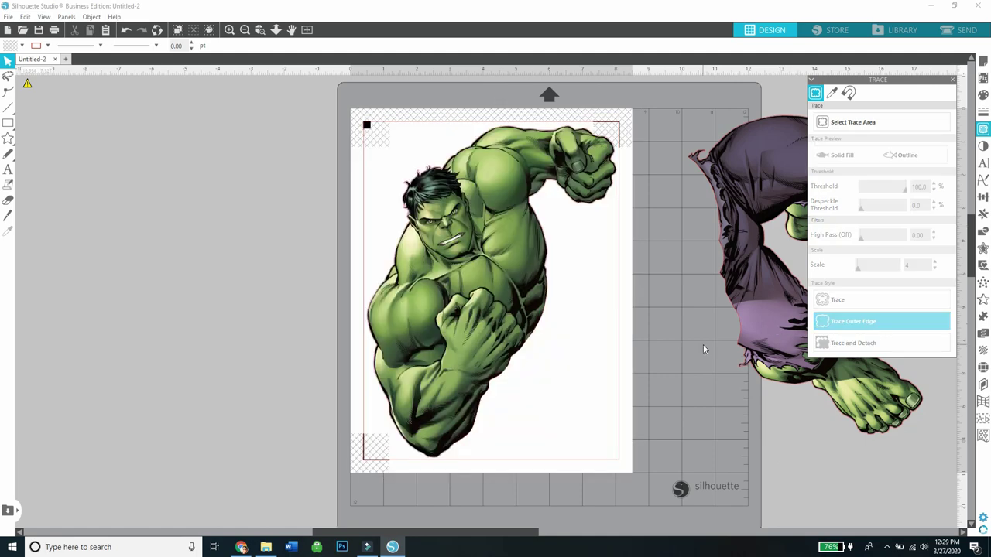
left_click_drag(491, 276, 234, 299)
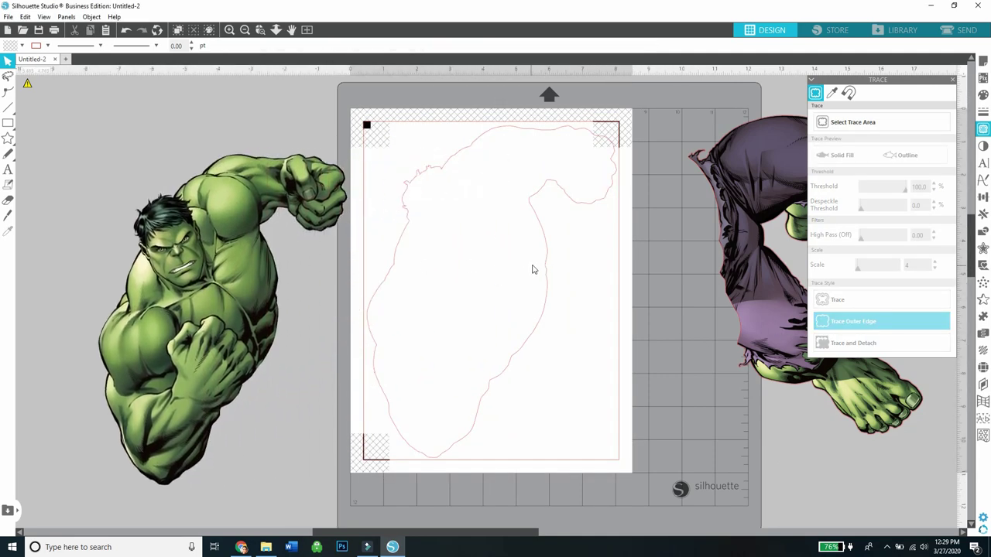
left_click(126, 29)
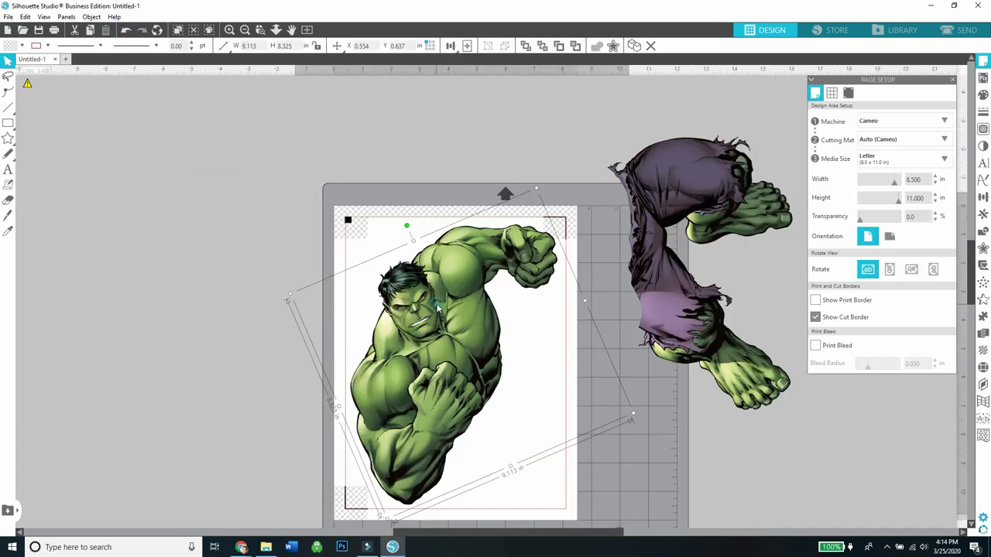
- Print one copy of the current page on the Canon MF632C/634C UFR II(1) printer
left_click(272, 285)
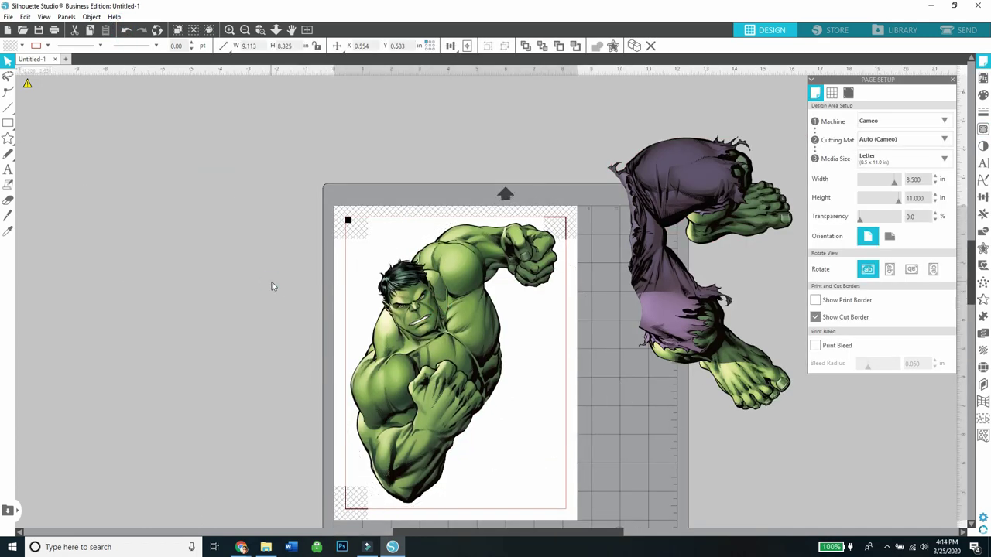
left_click(54, 30)
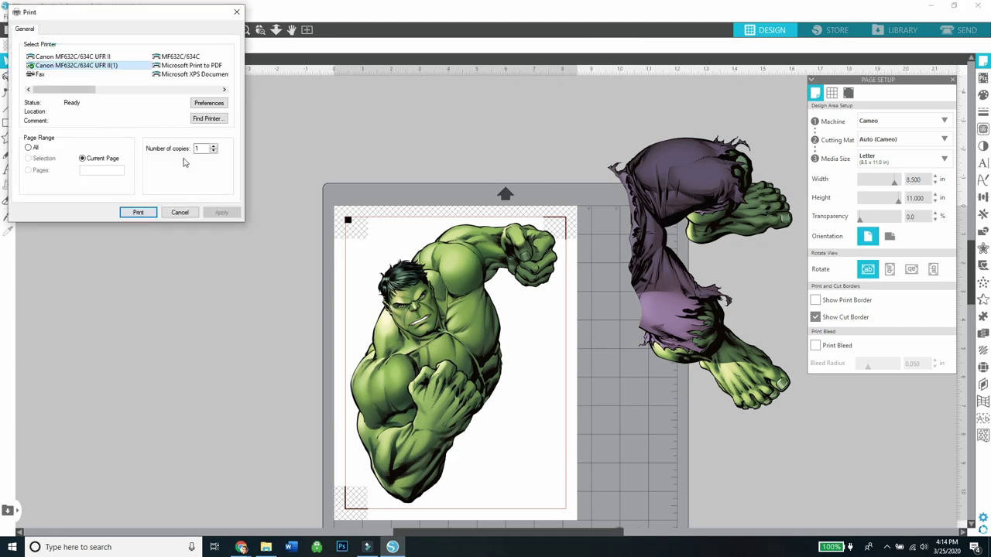
left_click(138, 212)
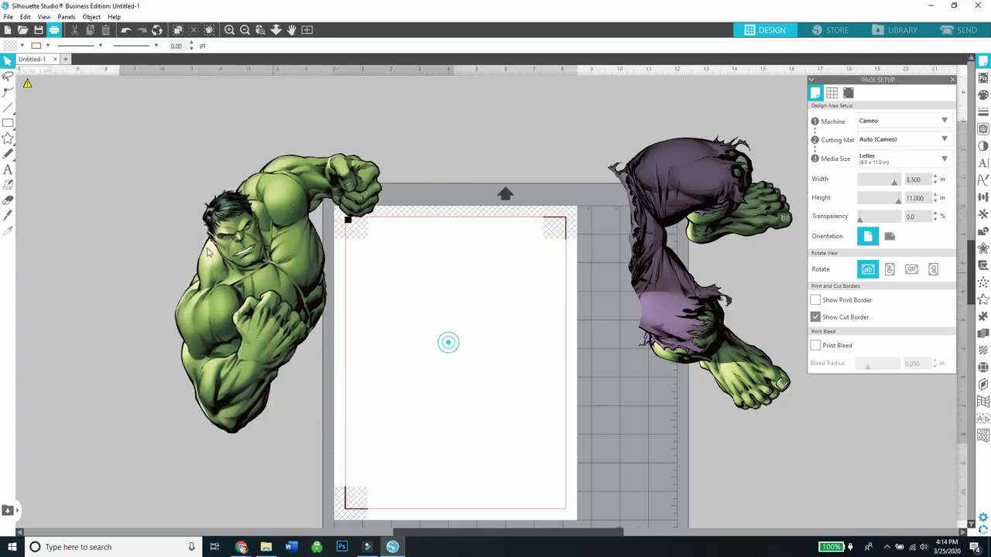
- Move the upper body off the page and place the legs piece within the registration marks
left_click_drag(207, 252, 103, 217)
left_click_drag(665, 293, 410, 390)
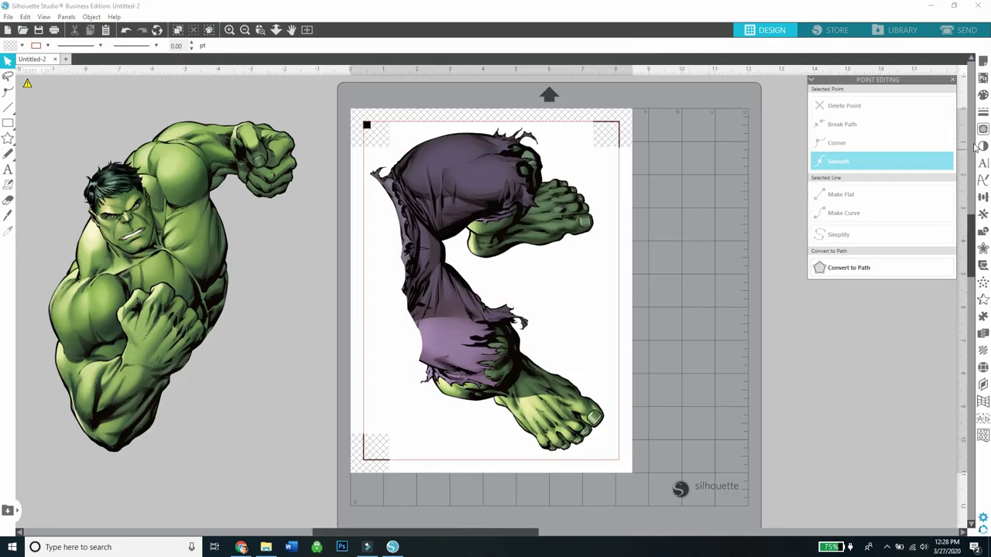
- Trace the outer edge of the legs at a 100% threshold and move the image aside to check the cut line
left_click(983, 130)
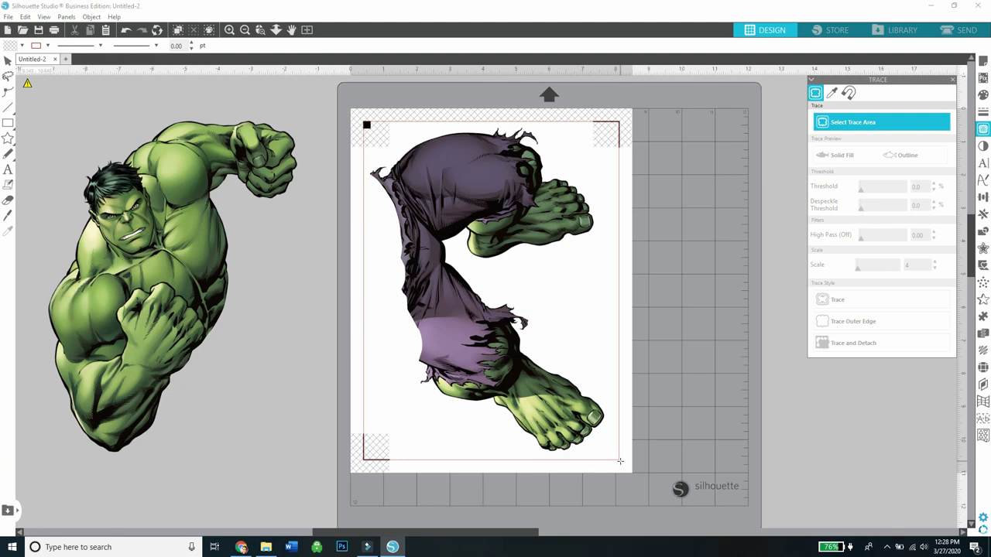
mouse_move(619, 462)
left_mouse_down()
mouse_move(477, 335)
mouse_move(355, 155)
mouse_move(362, 124)
left_mouse_up()
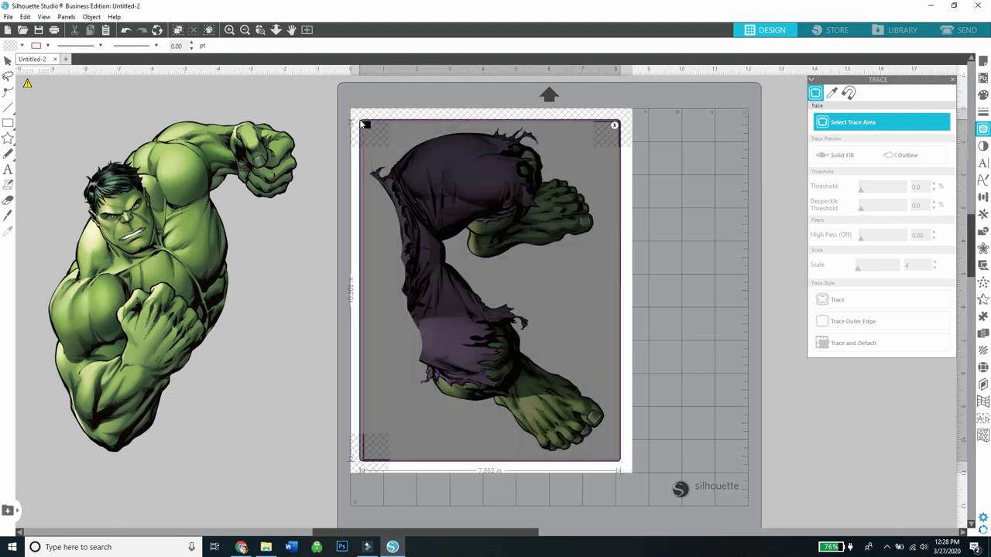
left_click_drag(890, 188, 909, 192)
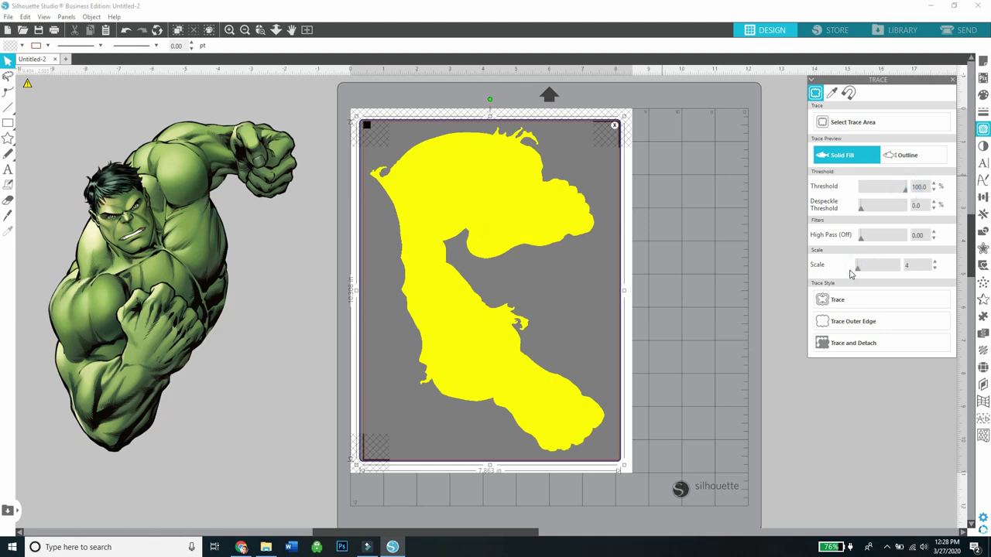
left_click(850, 322)
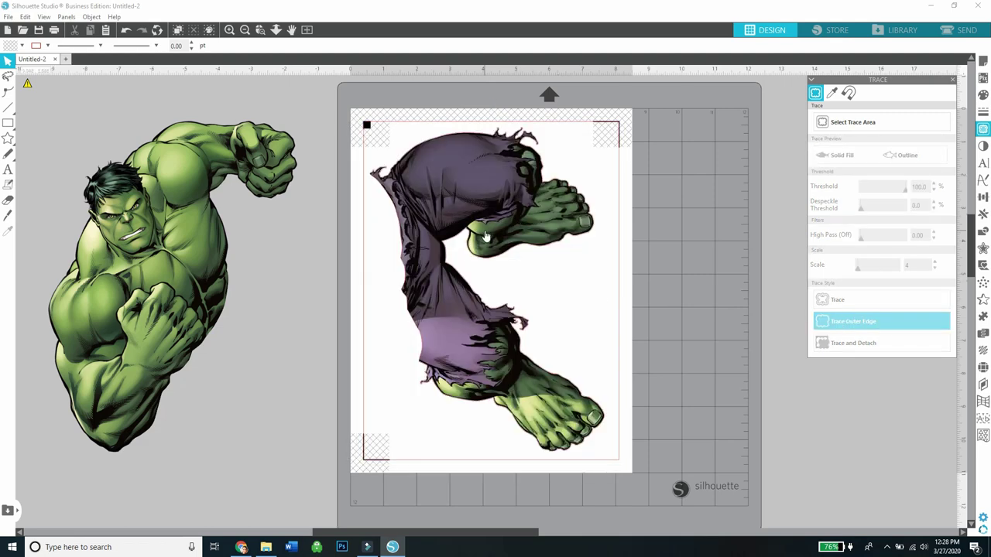
mouse_move(480, 200)
left_mouse_down()
mouse_move(641, 213)
mouse_move(681, 255)
mouse_move(632, 274)
left_mouse_up()
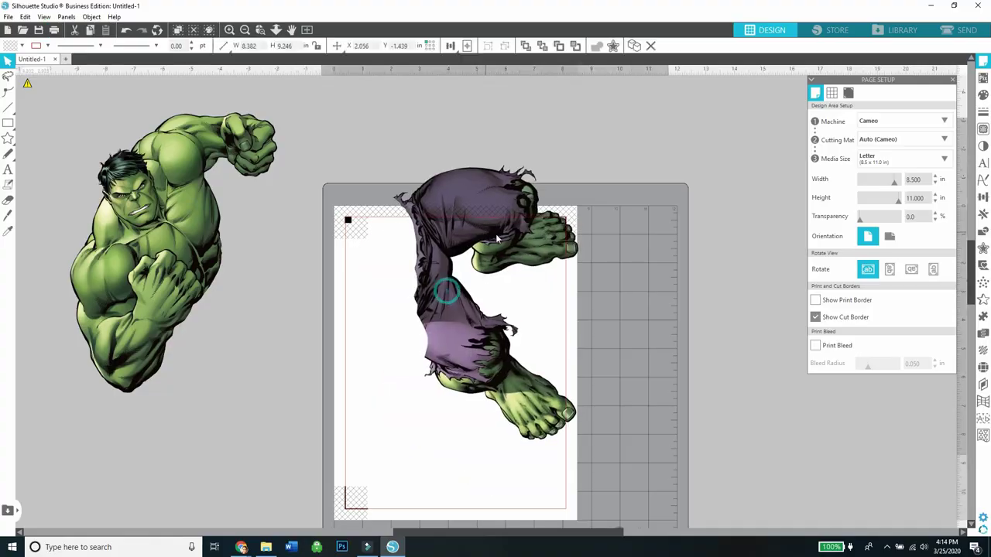
- Rotate the legs back to a nearly upright pose and reposition them on the portrait page
left_click_drag(442, 287, 547, 270)
left_click_drag(425, 250, 572, 236)
left_click_drag(647, 262, 549, 298)
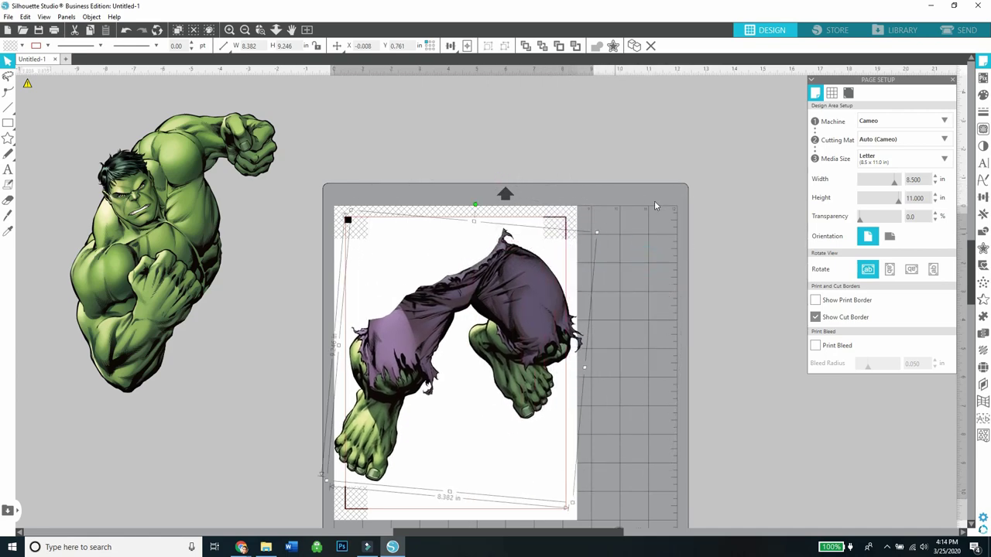
left_click_drag(469, 310, 497, 332)
left_click(642, 339)
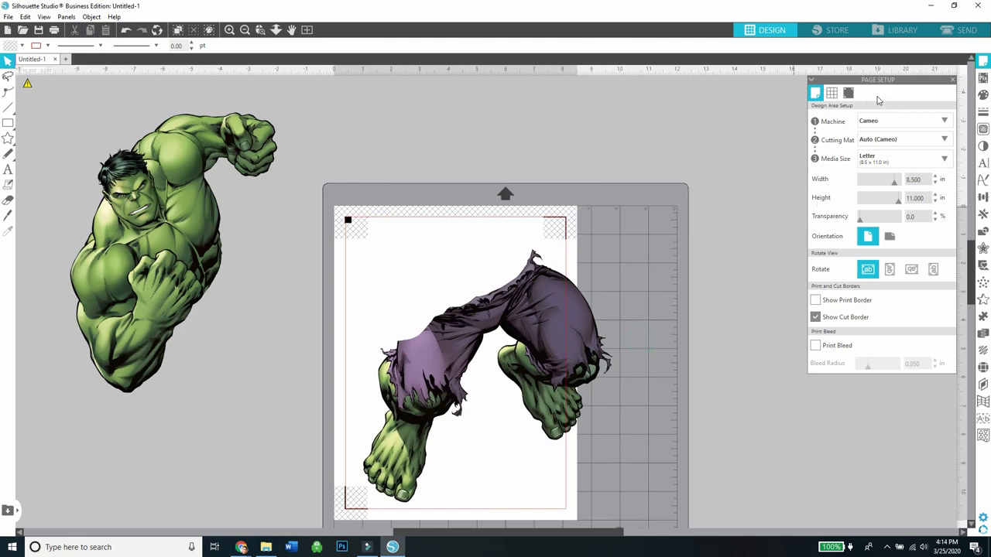
- Turn off the registration marks and shift the legs farther onto the portrait page
left_click(849, 94)
left_click(888, 121)
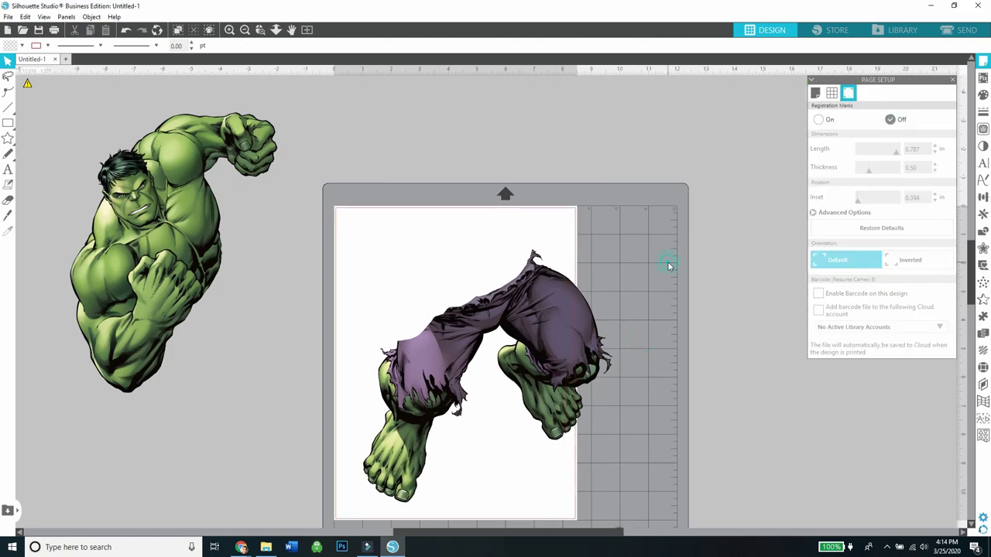
left_click_drag(576, 317, 549, 303)
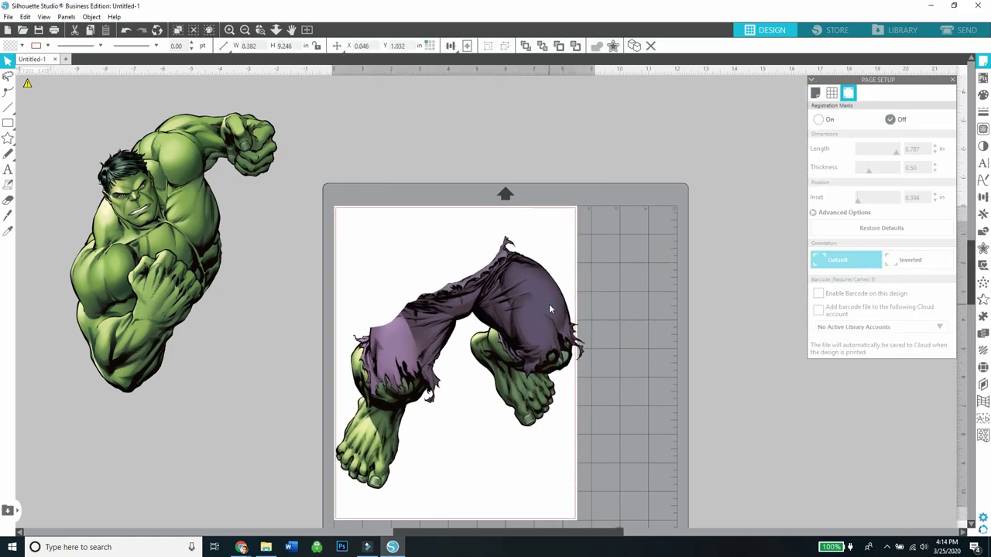
- Create a round-cornered offset around the legs piece at a distance of 0.210 in
left_click(524, 313)
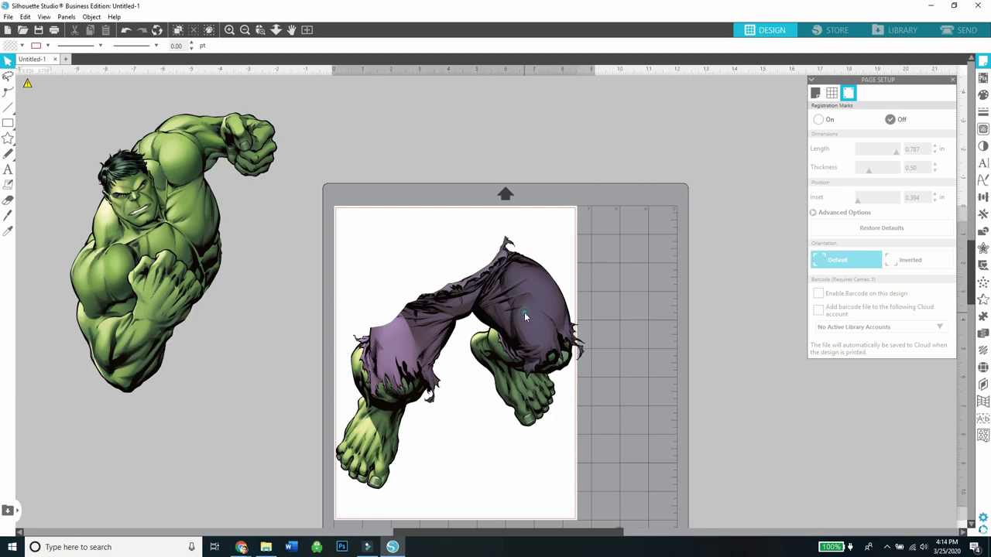
left_click(982, 248)
left_click(841, 114)
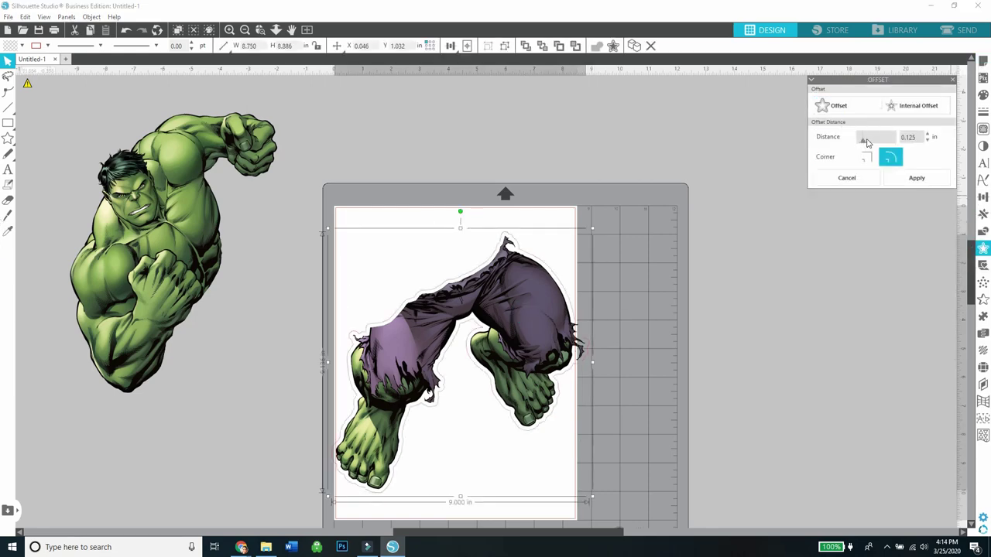
left_click_drag(864, 142, 867, 141)
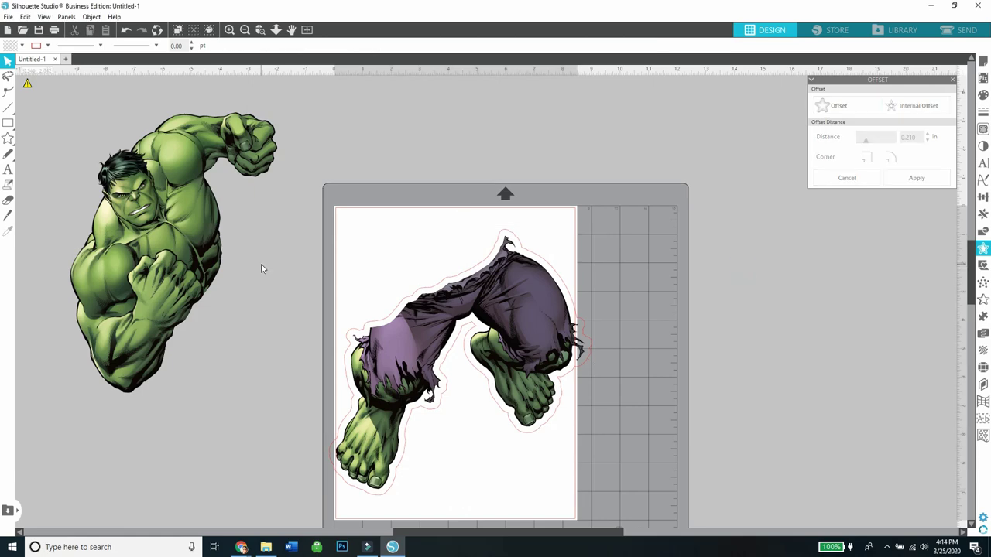
- Move the upper body above the legs and create a matching round-cornered offset of 0.210 in around it
left_click_drag(145, 231, 410, 246)
left_click(838, 108)
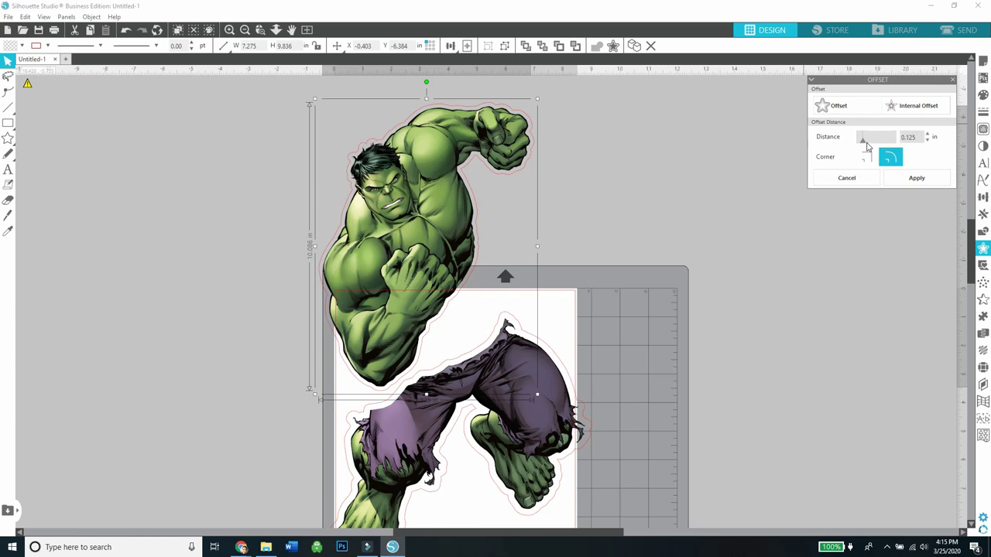
left_click_drag(867, 147, 867, 147)
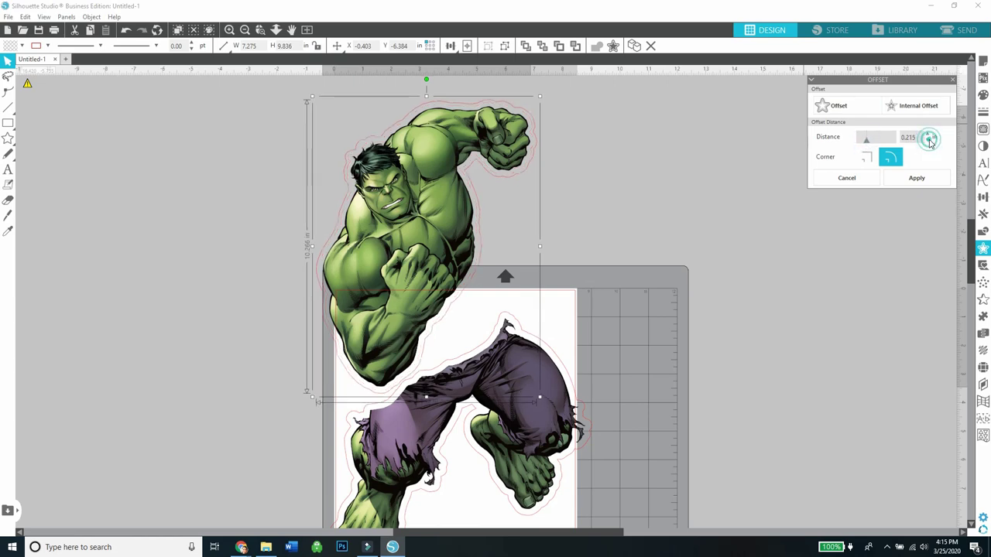
left_click(586, 230)
- Rotate the upper body with its offset back to an upright pose and line it up with the legs beside the page
left_click_drag(585, 231, 400, 114)
left_click_drag(427, 81, 501, 116)
left_click_drag(449, 224, 270, 250)
left_click_drag(529, 393, 437, 387)
left_click(383, 191)
left_click_drag(384, 191, 342, 310)
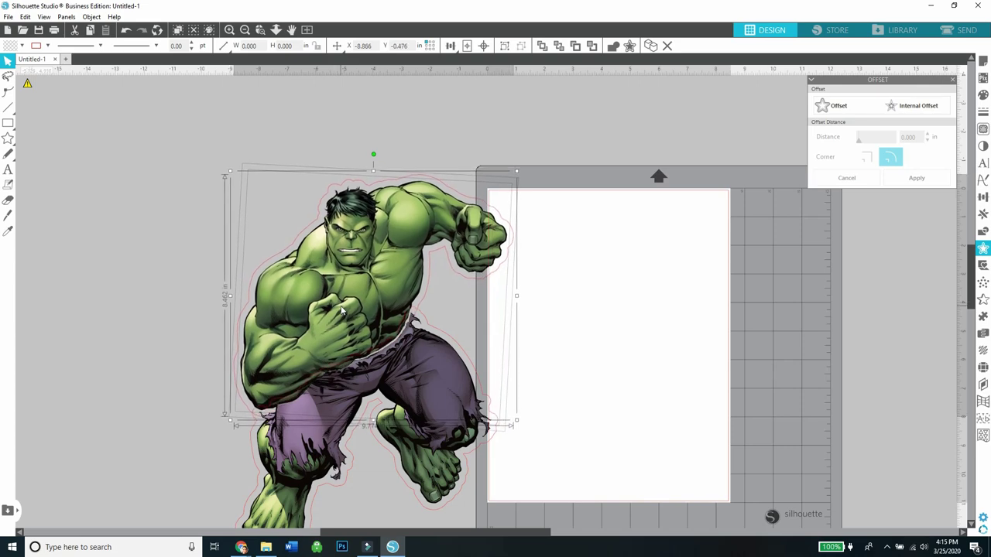
- Move the upper body clear of the legs and fill both offset shapes with white
left_click_drag(315, 260, 276, 186)
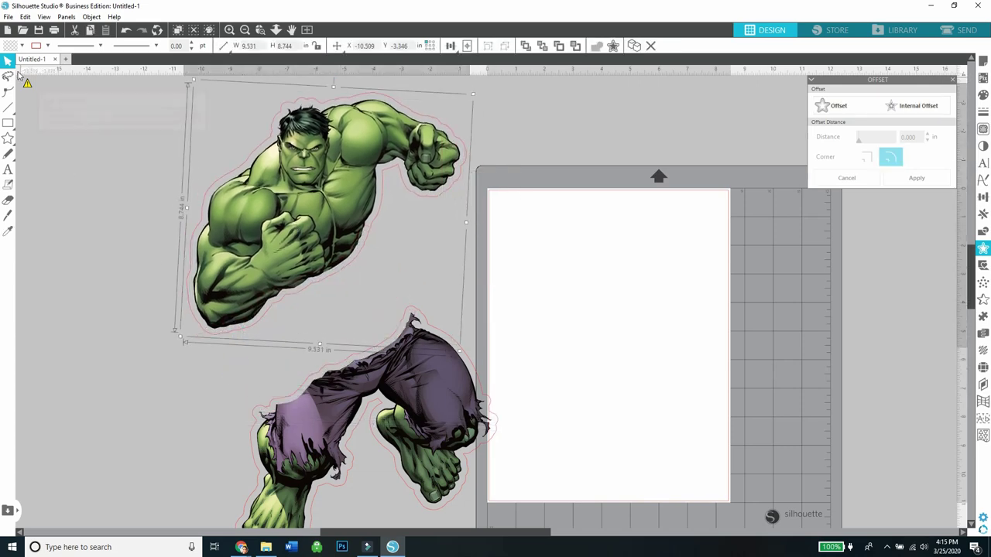
left_click(22, 47)
left_click(82, 62)
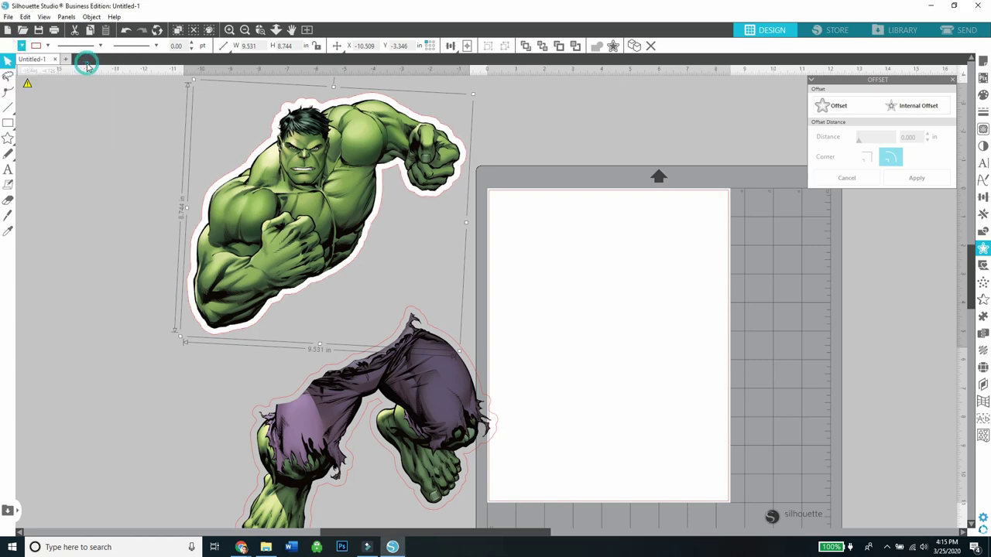
left_click(67, 284)
left_click(255, 408)
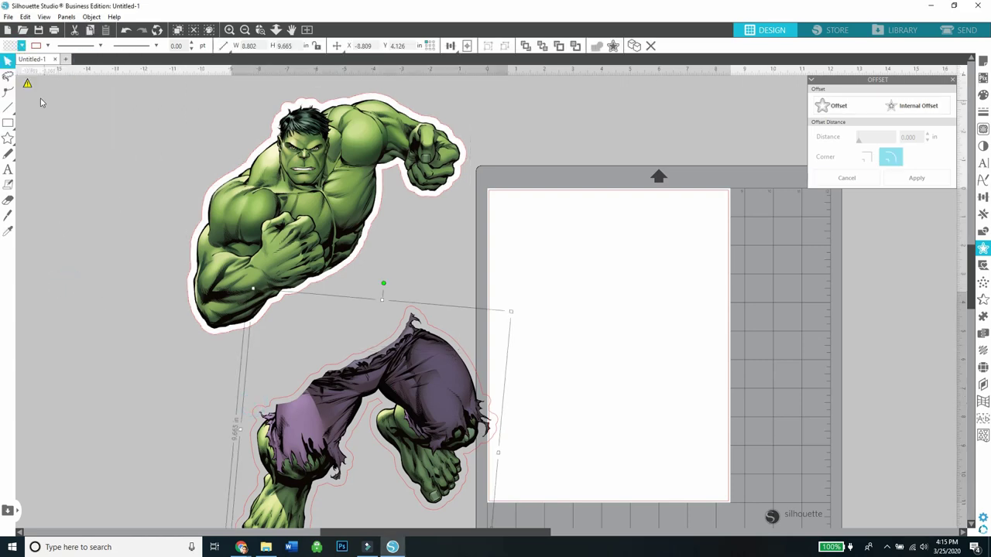
left_click(21, 46)
left_click(20, 65)
left_click(129, 287)
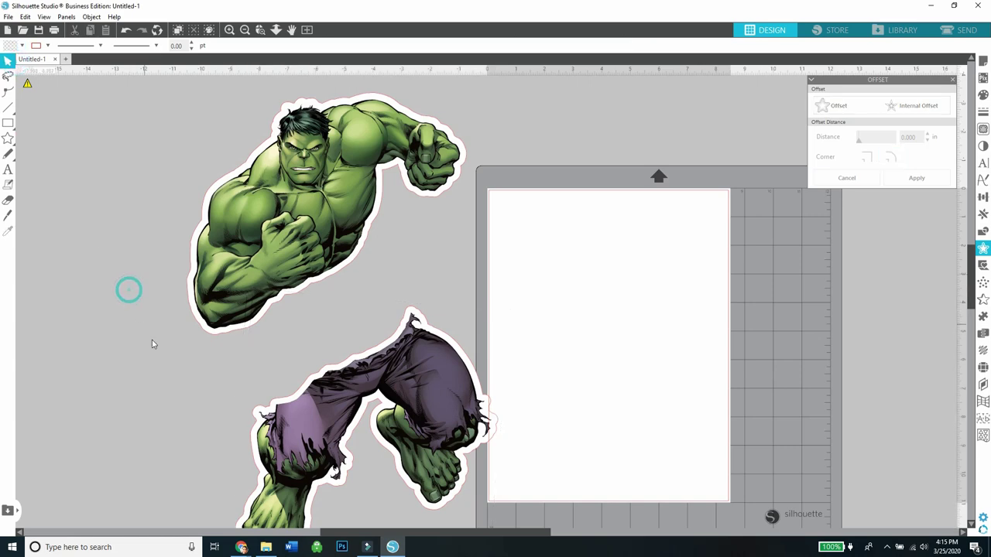
- Move the upper body and its offset back over the waist of the legs and bring the upper body image to the front
left_click(264, 246)
left_click_drag(263, 246, 300, 322)
right_click(293, 310)
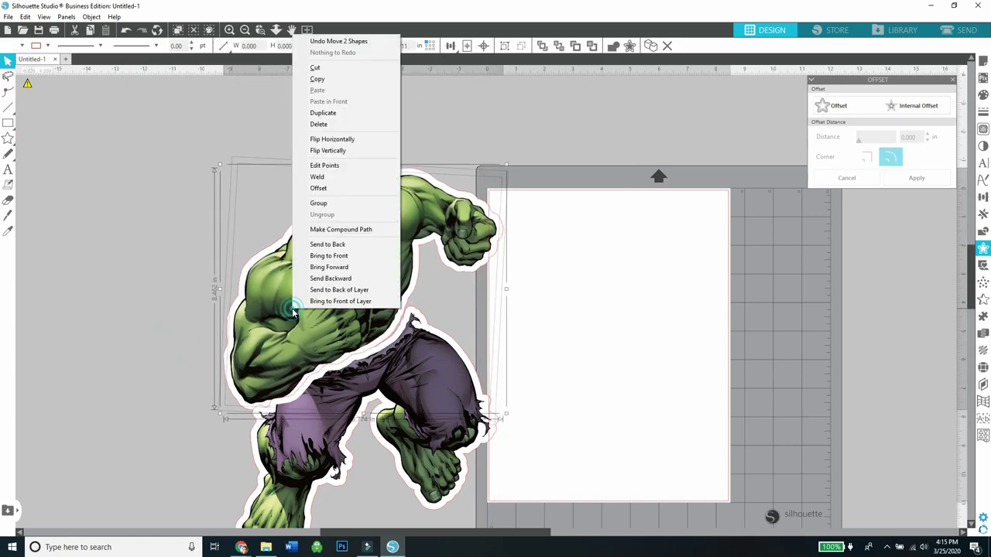
left_click(183, 355)
left_click(291, 334)
right_click(291, 333)
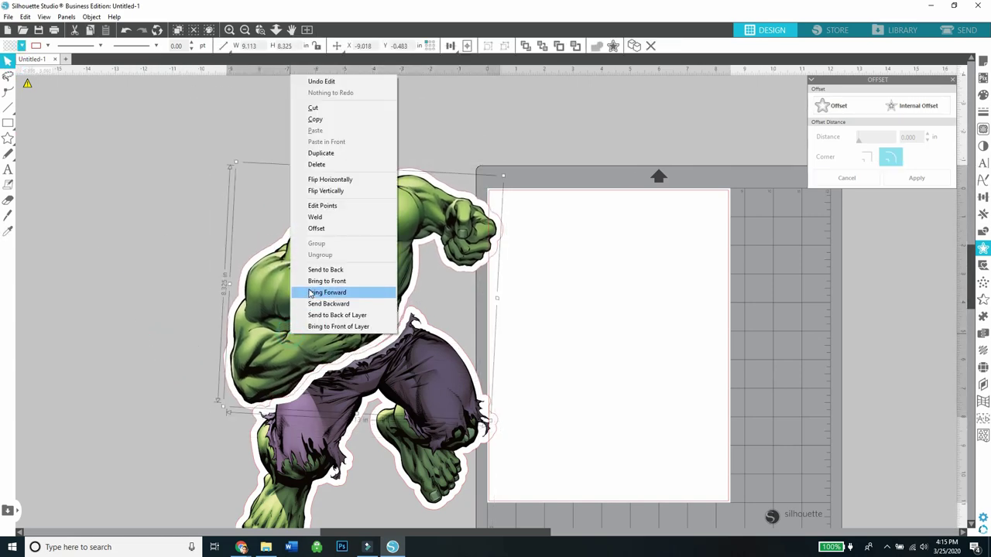
left_click(316, 283)
left_click(168, 286)
- Move the Hulk images off their white offset shapes, and rotate the legs offset to fit inside the portrait page
left_click_drag(199, 267, 1, 307)
left_click(141, 332)
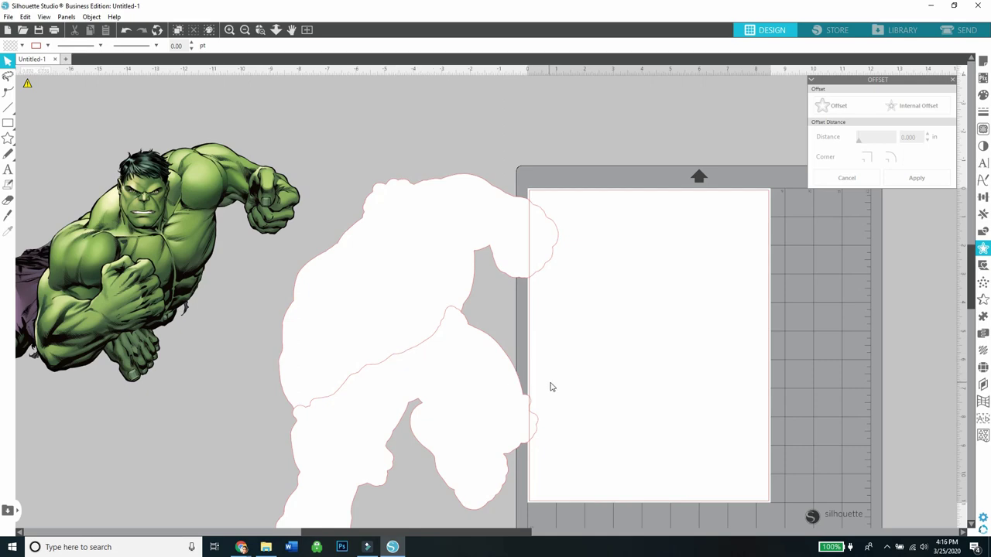
left_click_drag(540, 376, 628, 302)
left_click_drag(415, 243, 346, 275)
left_click(420, 260)
left_click(576, 234)
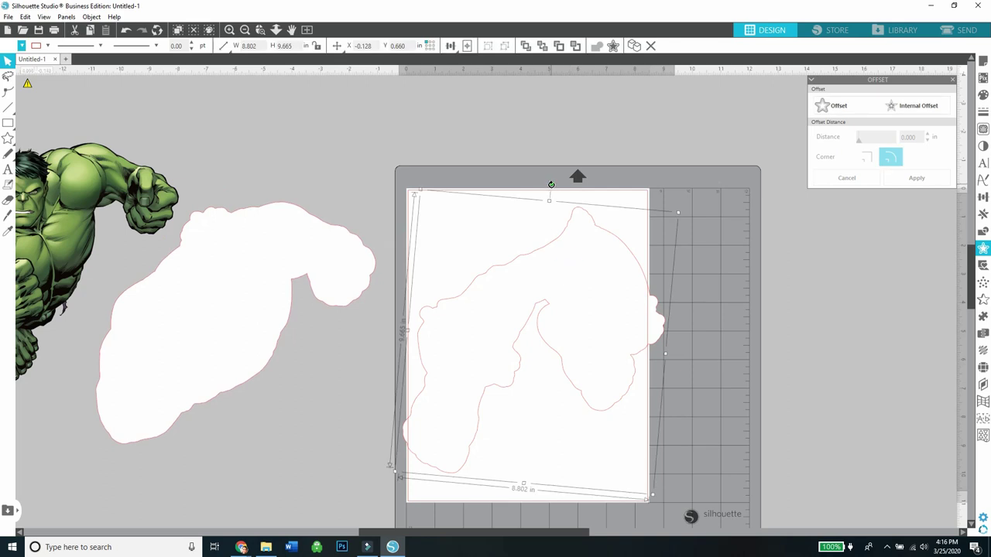
left_click_drag(550, 184, 487, 256)
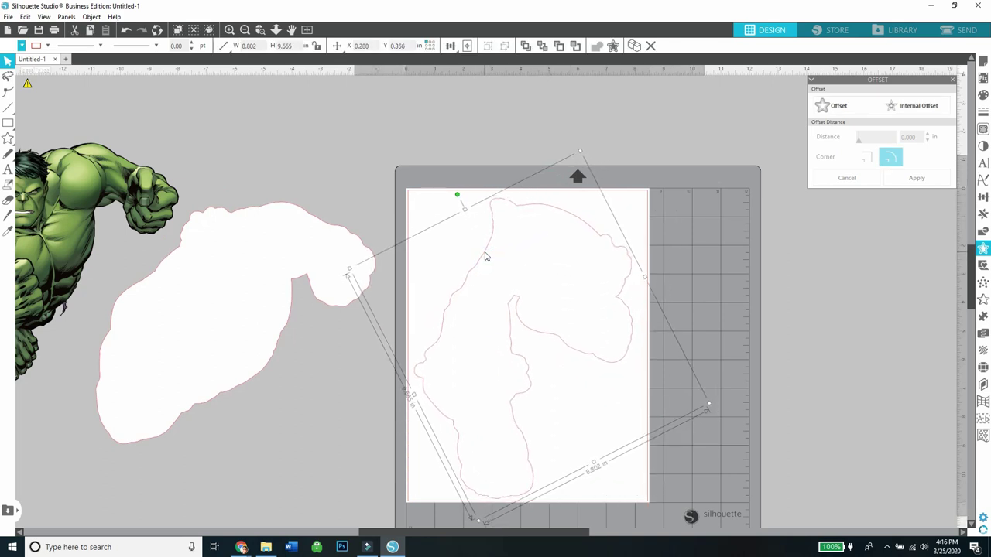
left_click(370, 399)
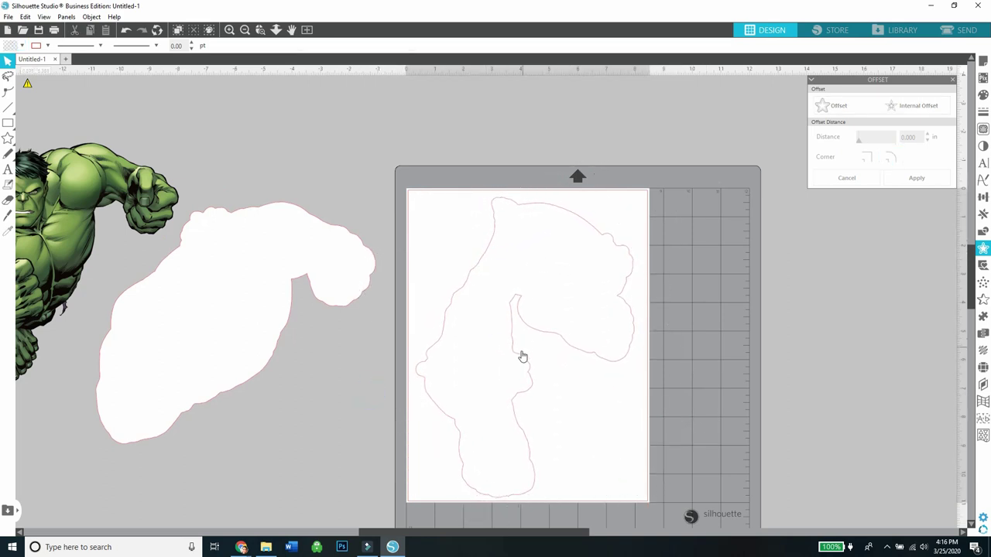
- Move the legs offset off the page, and rotate and position the upper-body offset to fit within the page
left_click_drag(522, 356, 790, 347)
left_click_drag(353, 300, 642, 322)
left_click_drag(533, 203, 468, 216)
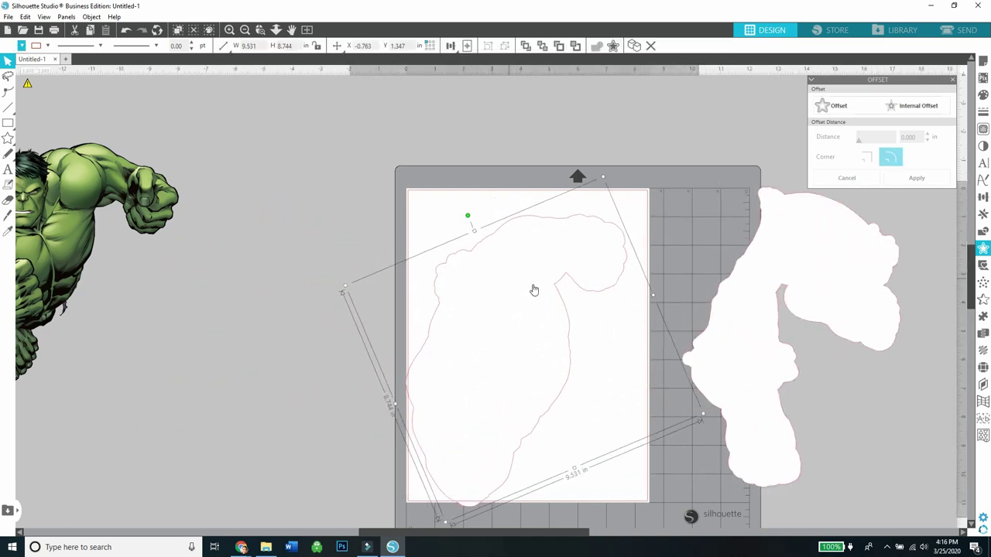
left_click(398, 330)
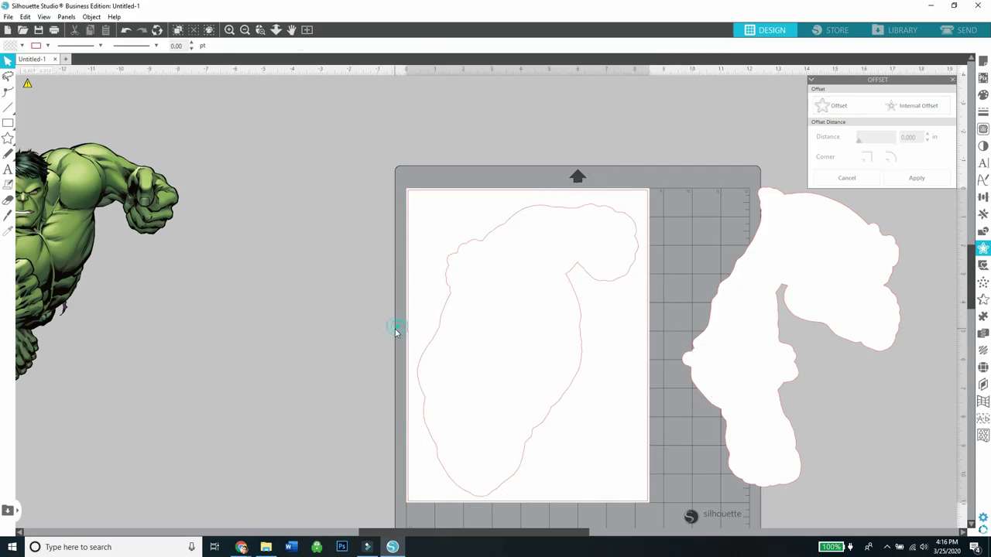